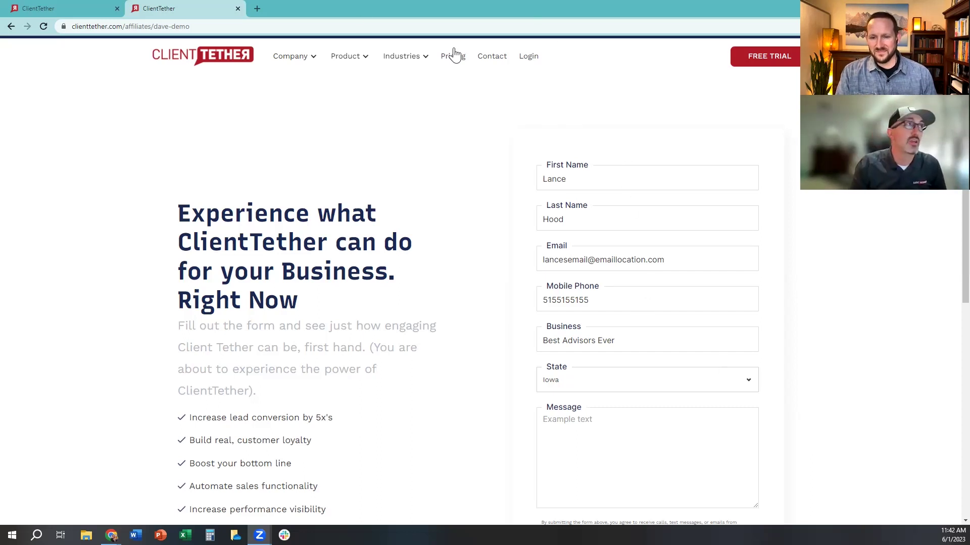
# Step: Close the web form page and switch the contact's action plan to New Web Inbound Lead, accepting removal of pending actions
pyautogui.click(237, 9)
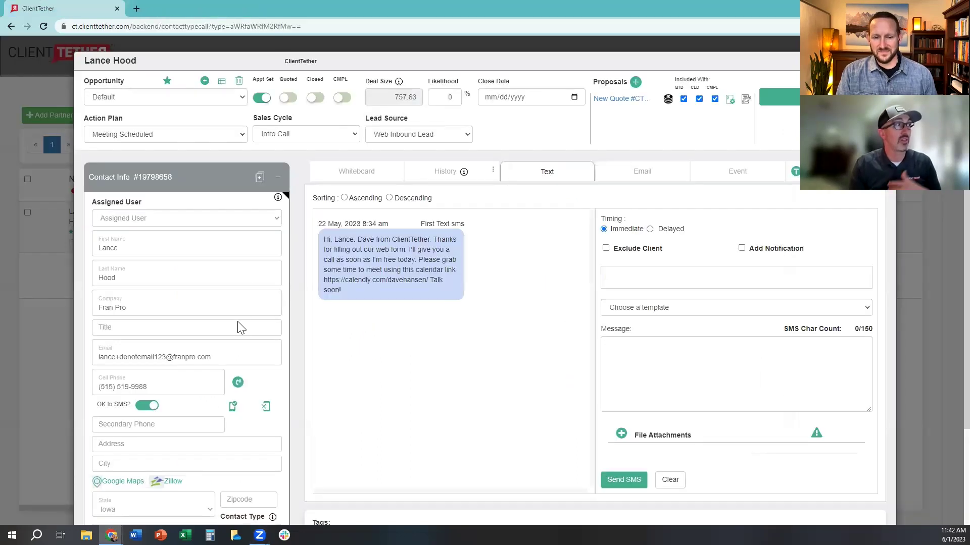
pyautogui.click(242, 135)
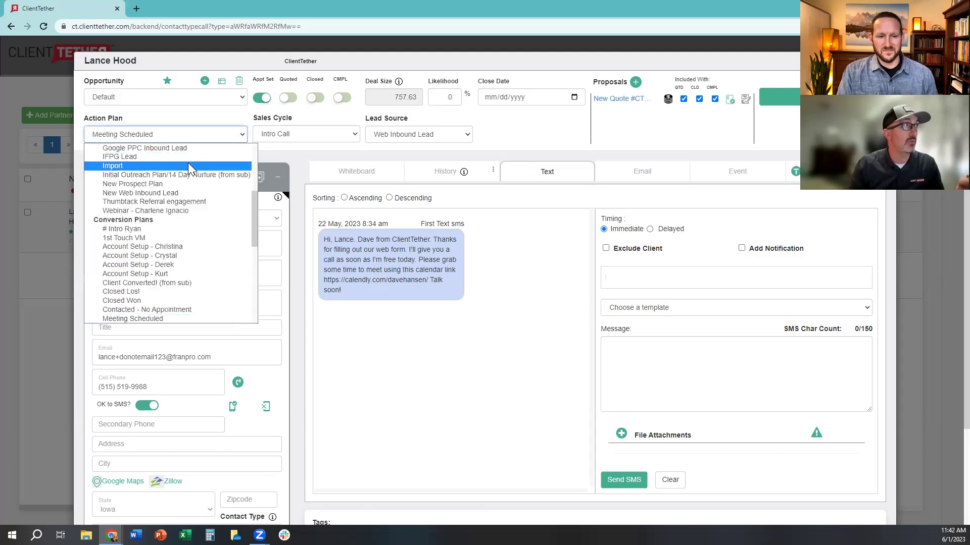
pyautogui.click(194, 193)
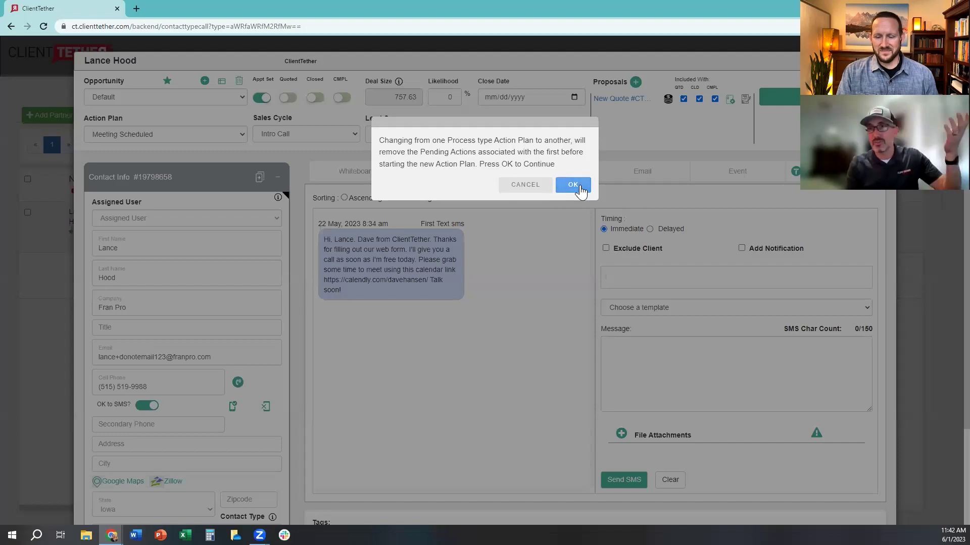
pyautogui.click(573, 185)
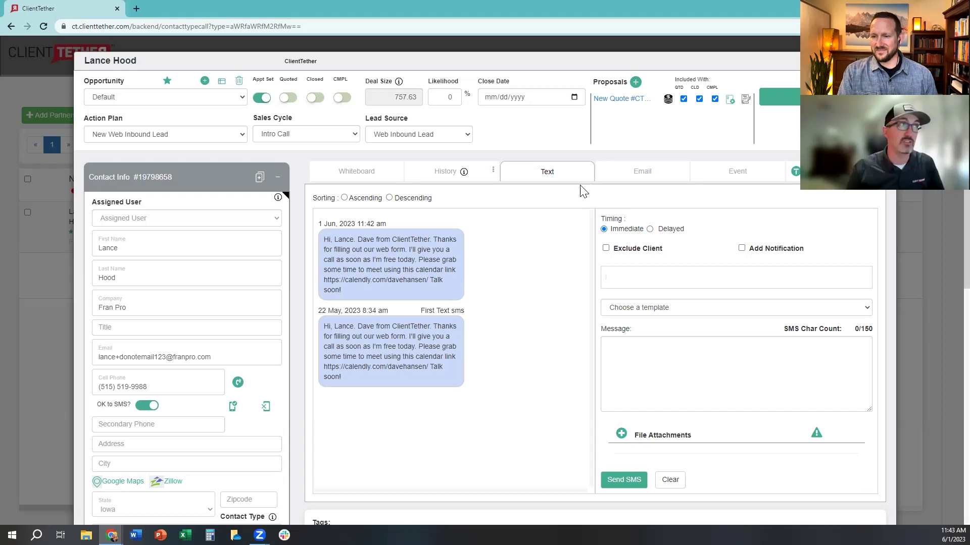
# Step: Review the email sent by the New Web Inbound Lead plan in the contact's history, including its video and calendar link
pyautogui.click(424, 175)
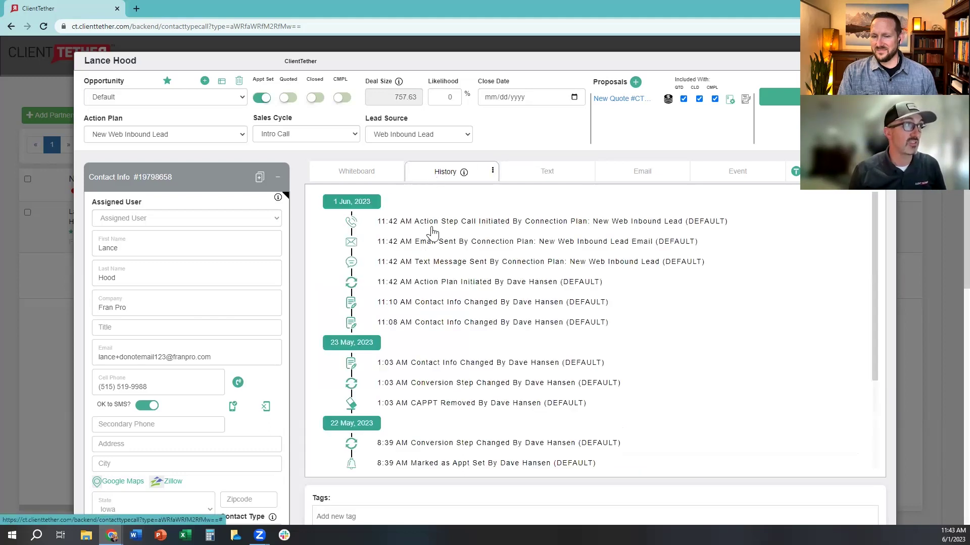
pyautogui.click(424, 243)
pyautogui.scroll(-3, 665, 411)
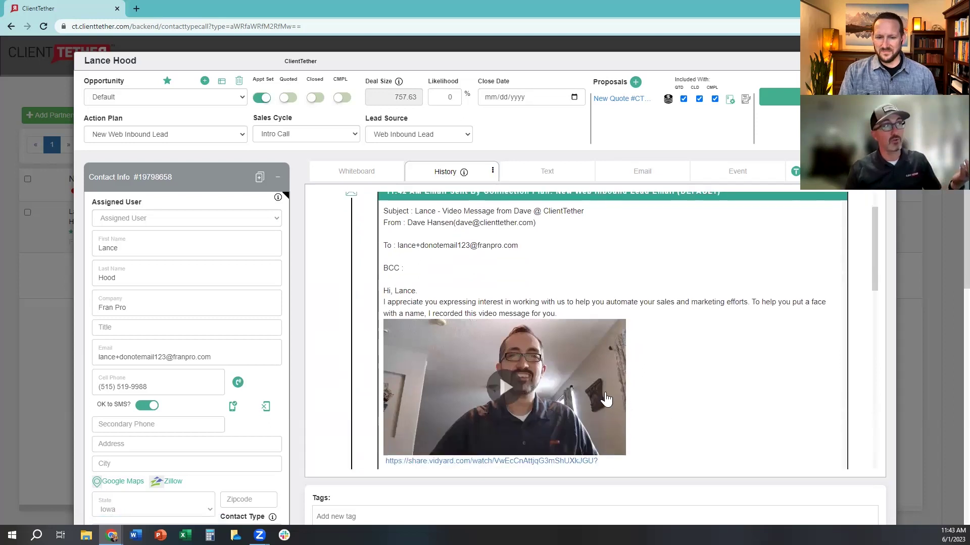
pyautogui.scroll(-2, 606, 399)
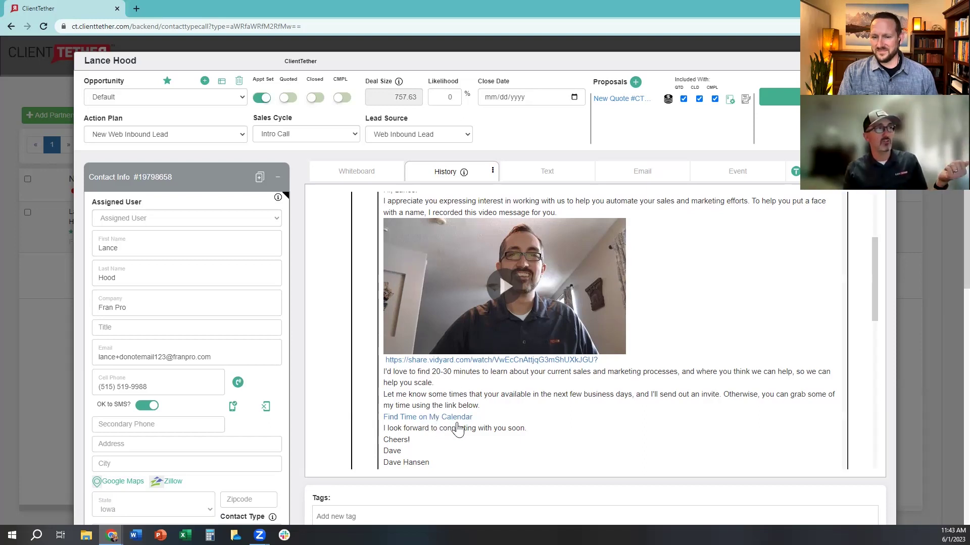
pyautogui.moveTo(473, 418); pyautogui.dragTo(376, 422)
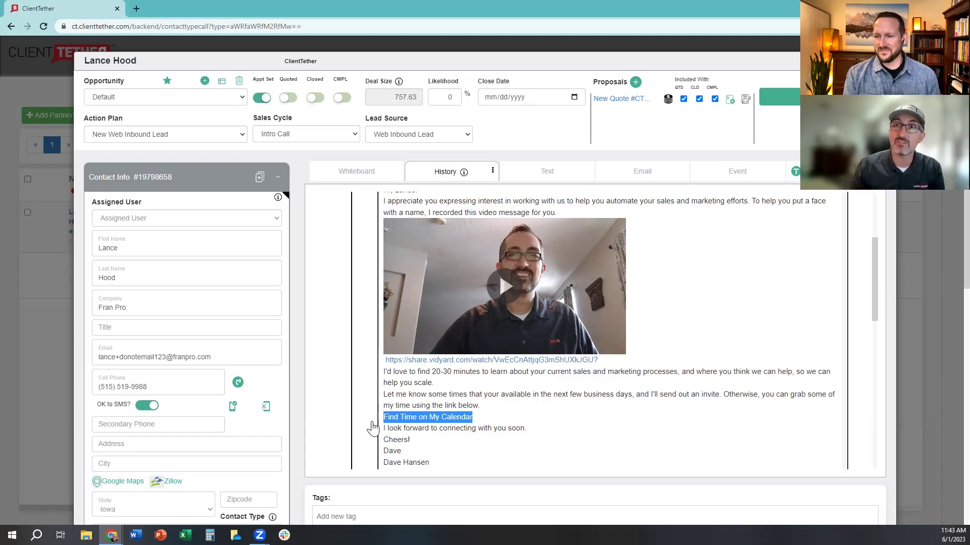
pyautogui.scroll(3, 442, 324)
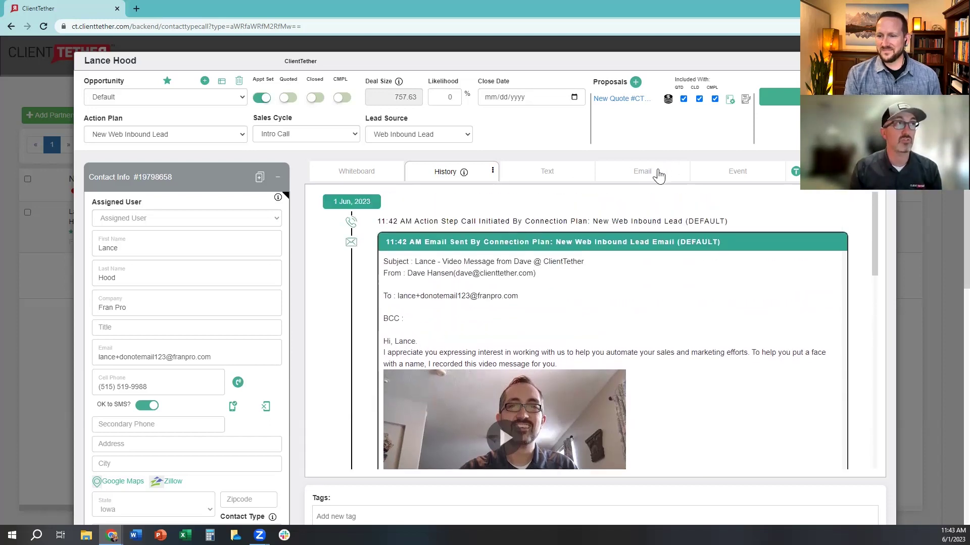
pyautogui.click(399, 244)
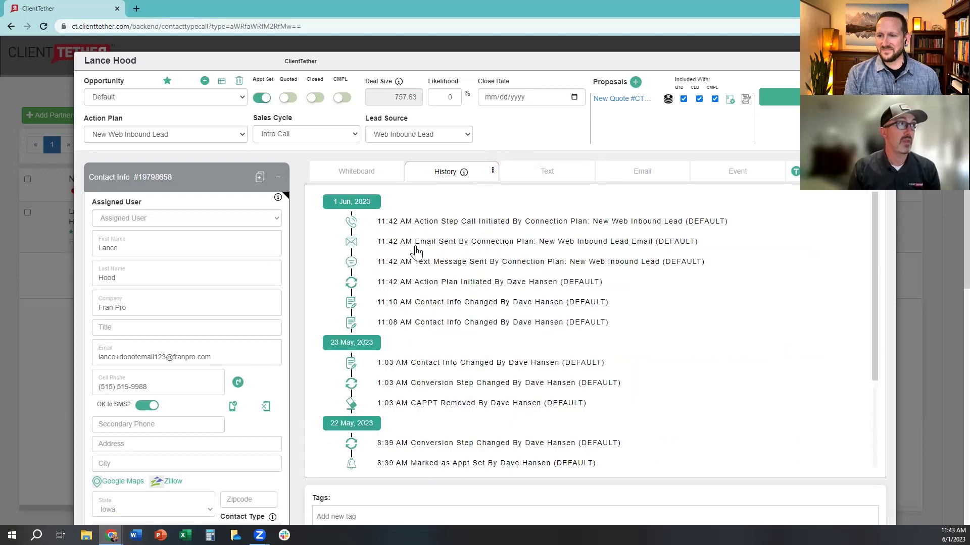
# Step: Review the details of the 11:42 AM text message and action step call in the contact's history
pyautogui.click(411, 262)
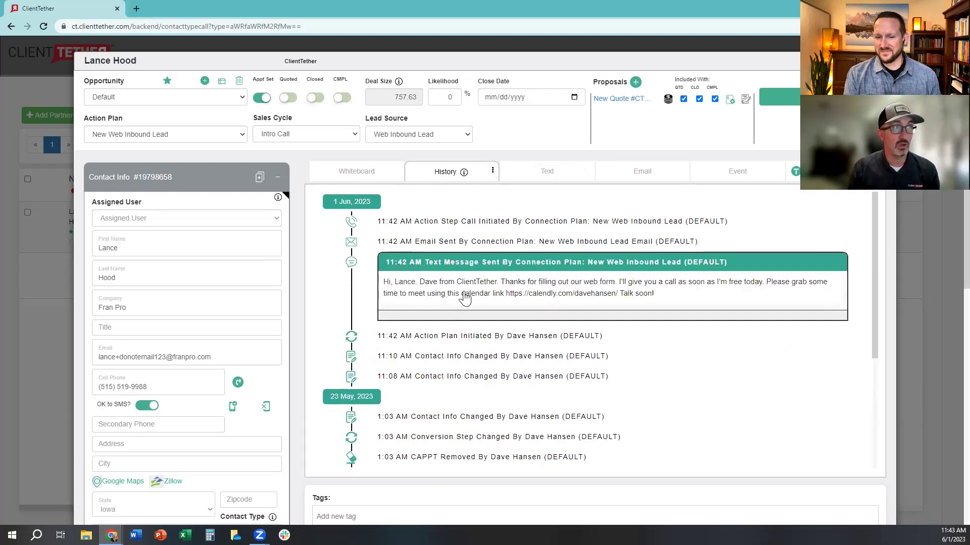
pyautogui.click(445, 222)
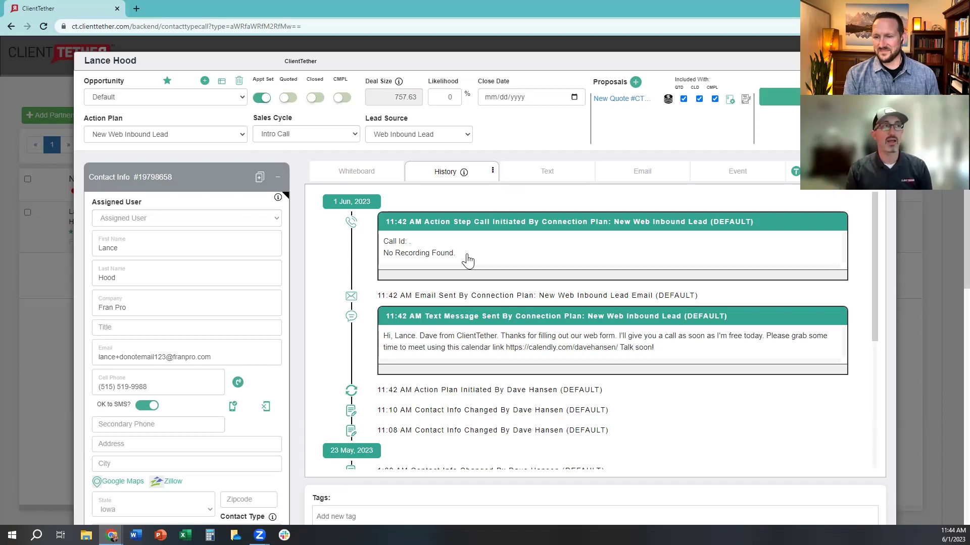
pyautogui.click(483, 227)
pyautogui.click(465, 262)
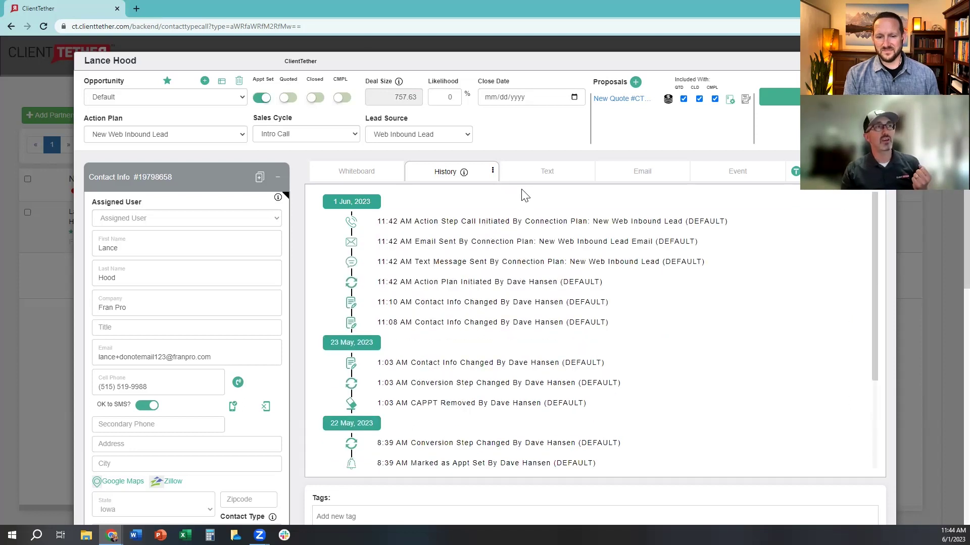
# Step: View the contact's text conversation and ready the empty message box for writing
pyautogui.click(545, 171)
pyautogui.click(700, 358)
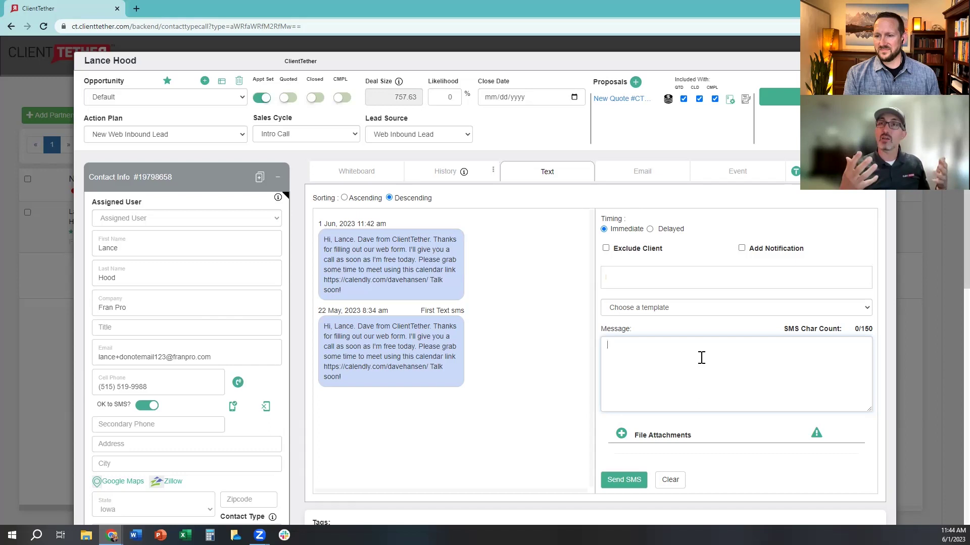
pyautogui.click(701, 358)
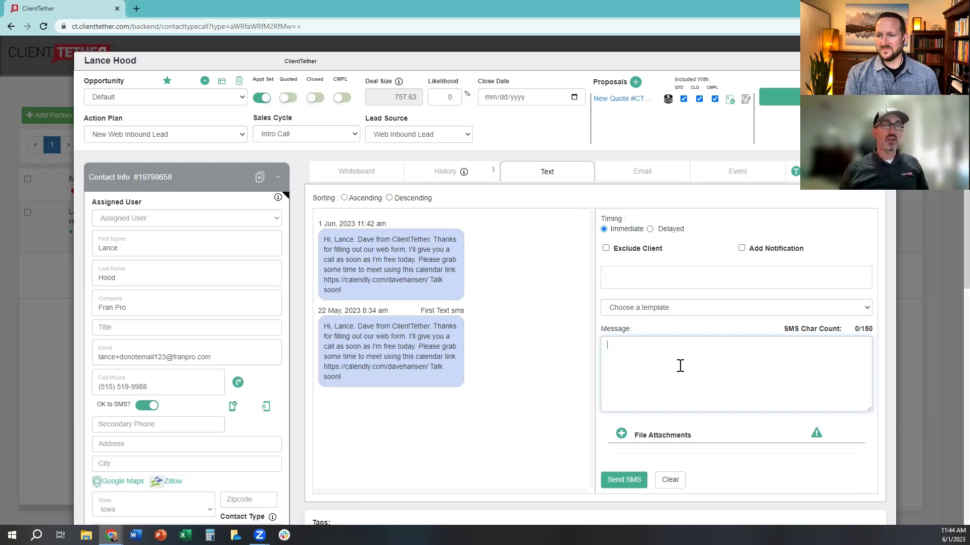
# Step: Examine the upcoming actions scheduled by the New Web Inbound Lead plan, from the first text through Move to Next Plan
pyautogui.scroll(-3, 315, 373)
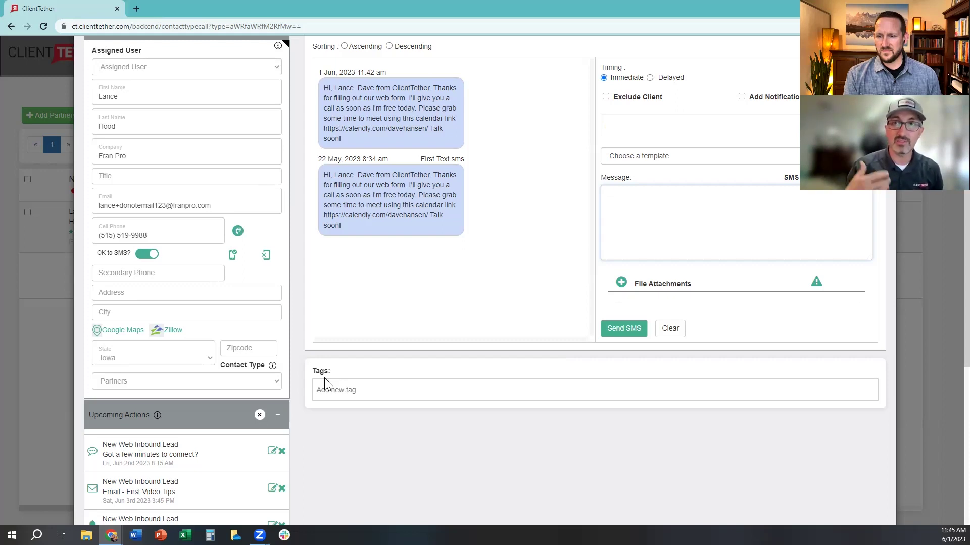
pyautogui.scroll(-2, 195, 341)
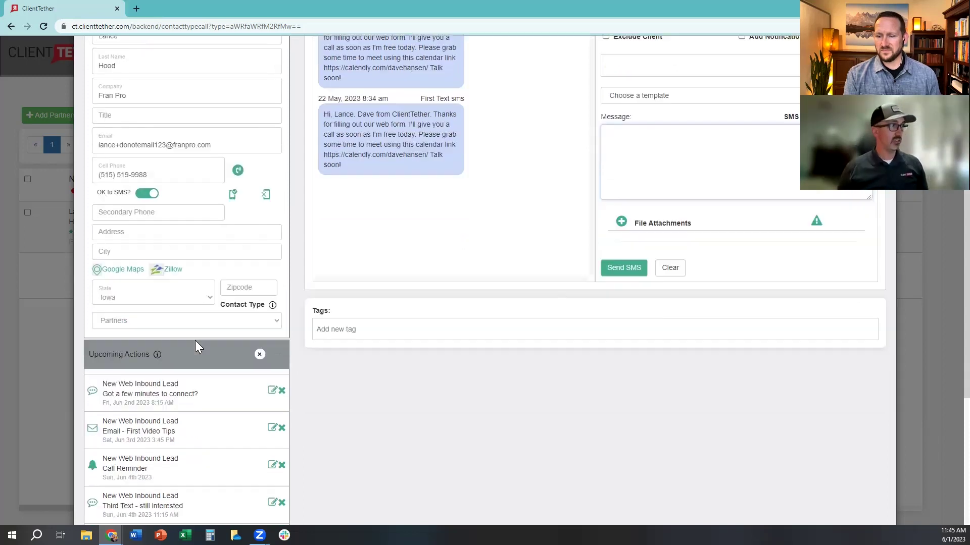
pyautogui.scroll(-2, 241, 354)
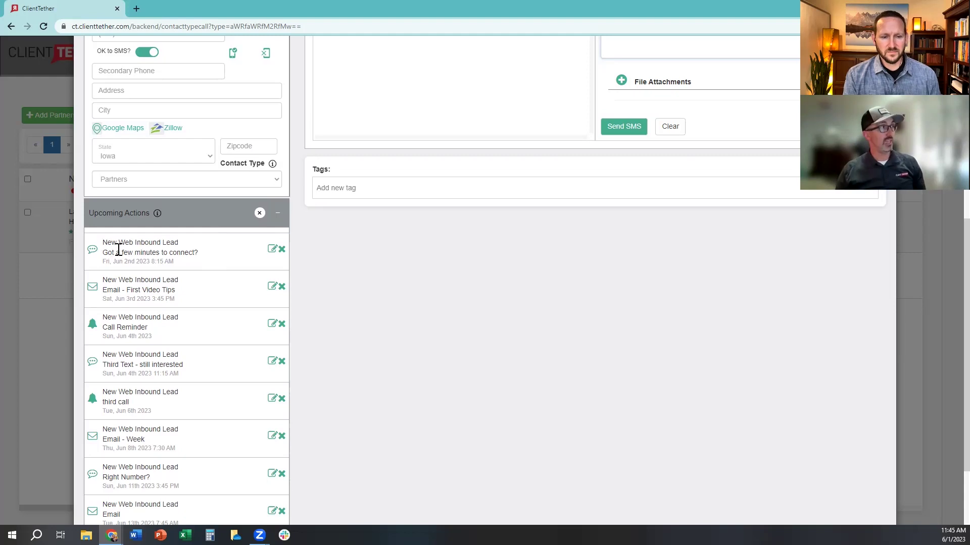
pyautogui.moveTo(185, 301); pyautogui.dragTo(156, 335)
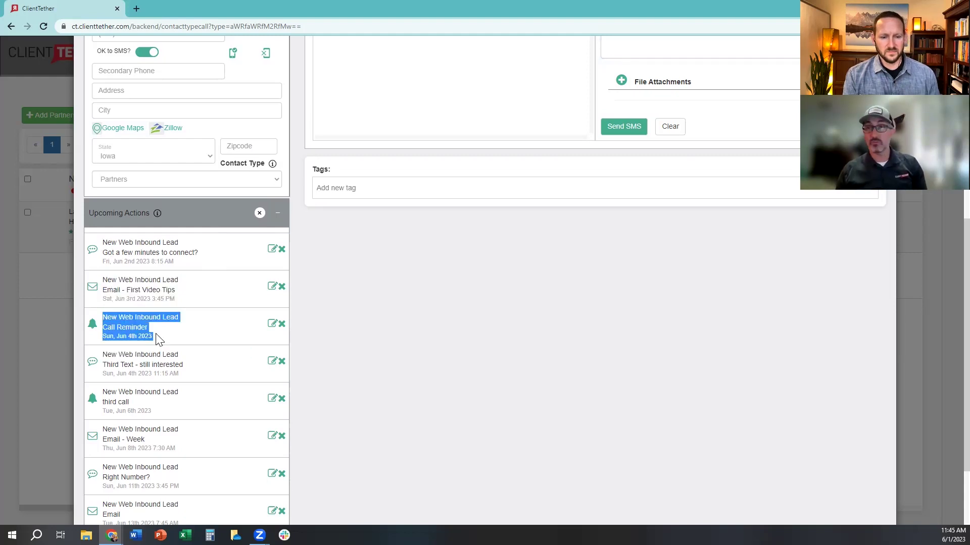
pyautogui.moveTo(103, 354); pyautogui.dragTo(190, 381)
pyautogui.click(195, 383)
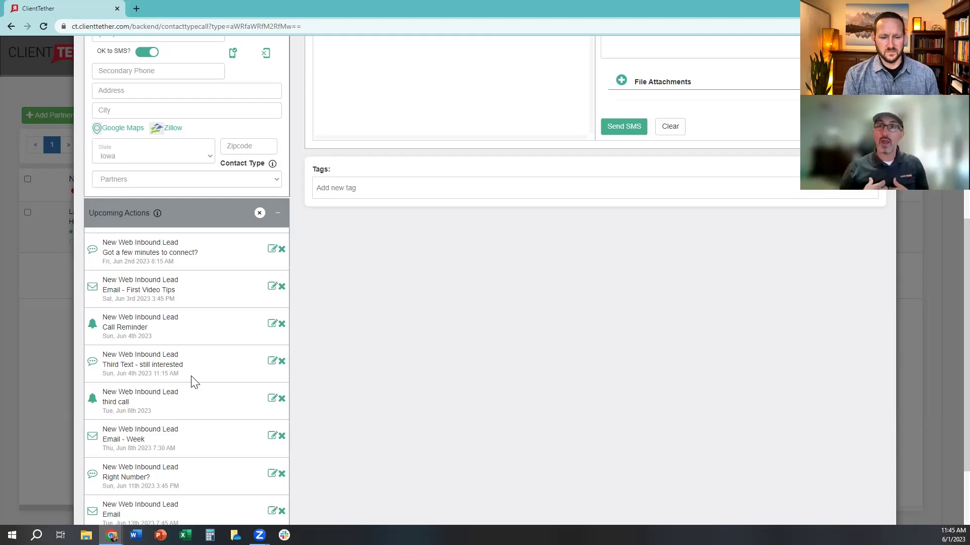
pyautogui.scroll(-2, 188, 363)
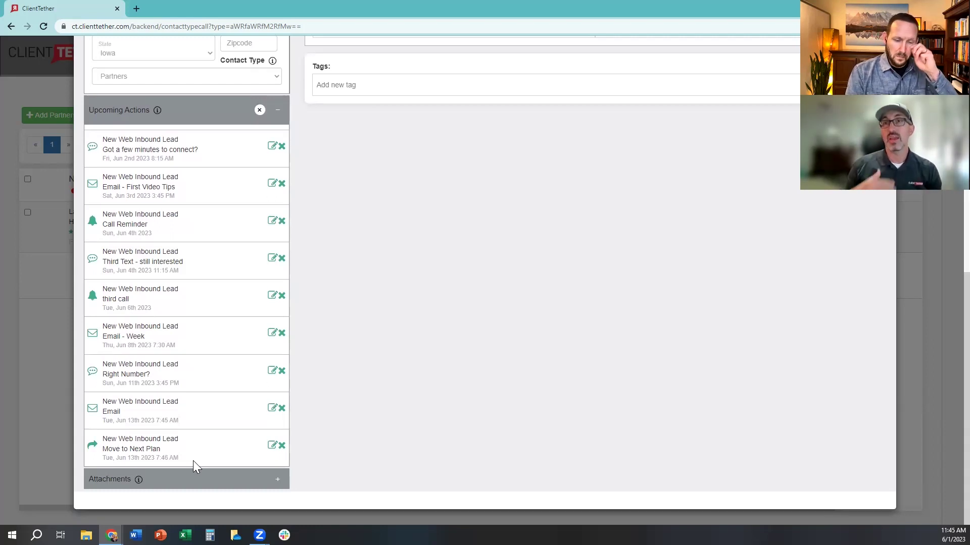
pyautogui.moveTo(178, 459); pyautogui.dragTo(105, 443)
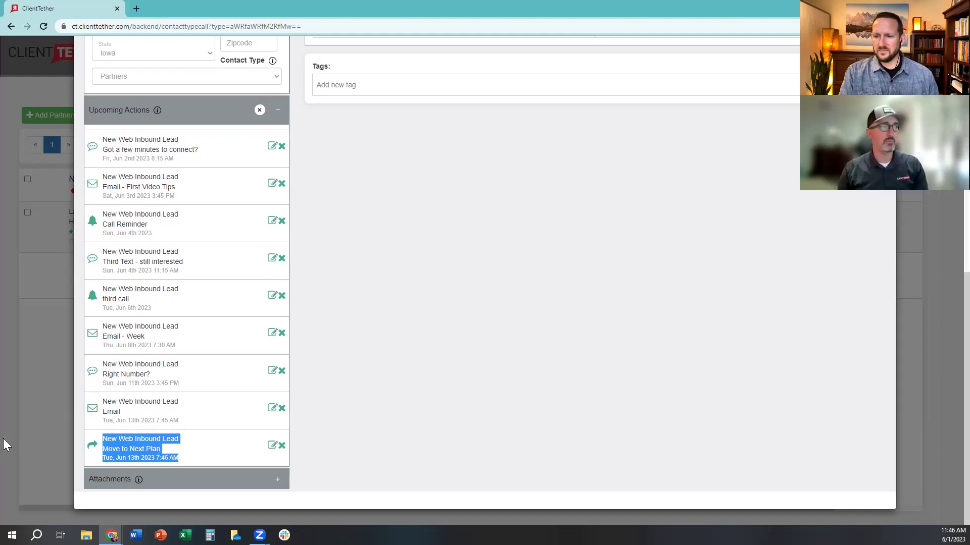
# Step: Clear all pending upcoming actions for the contact
pyautogui.scroll(7, 253, 303)
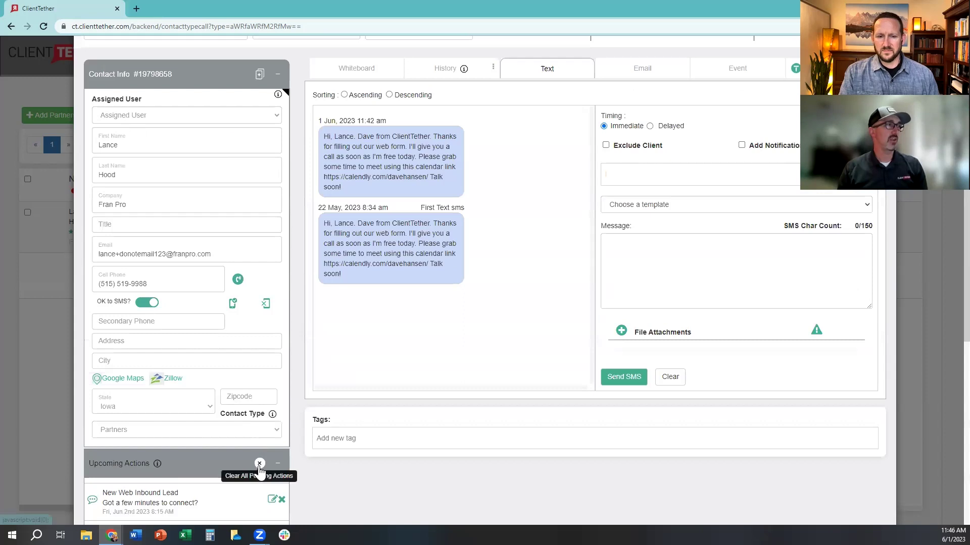
pyautogui.click(259, 463)
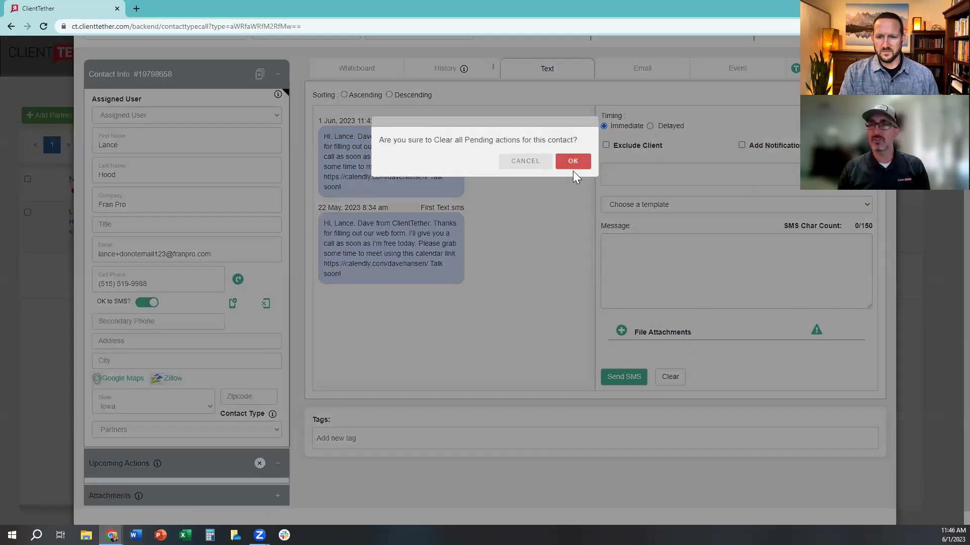
pyautogui.click(574, 162)
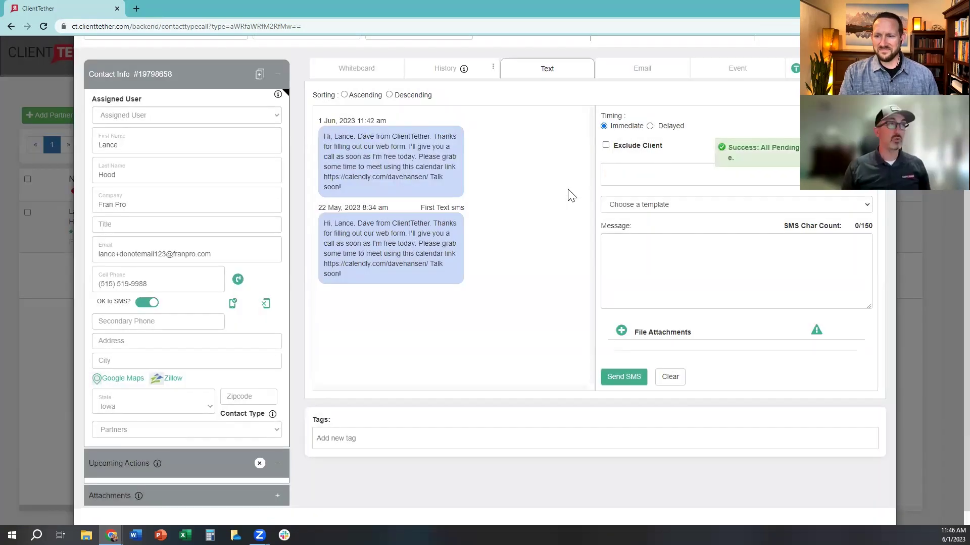
pyautogui.scroll(2, 576, 195)
pyautogui.click(643, 355)
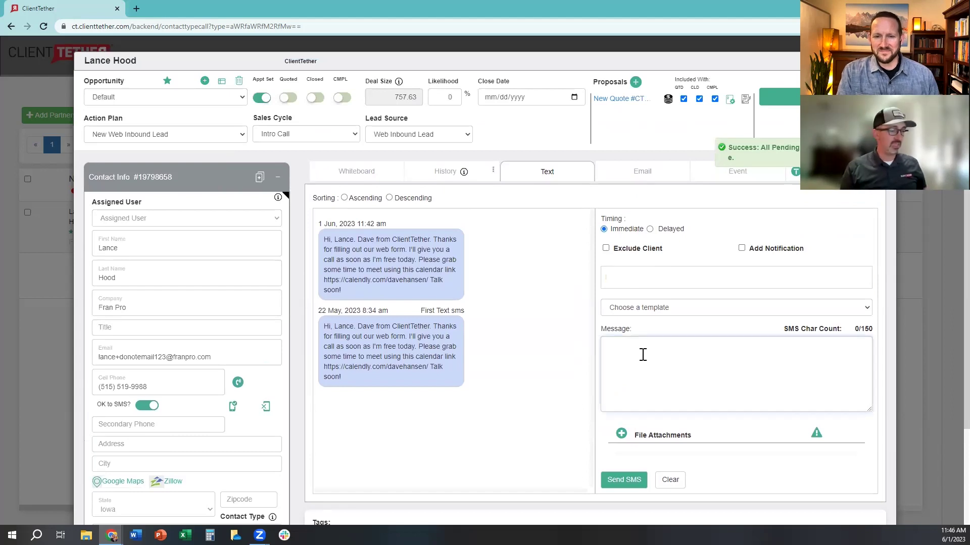
pyautogui.write('Live texting')
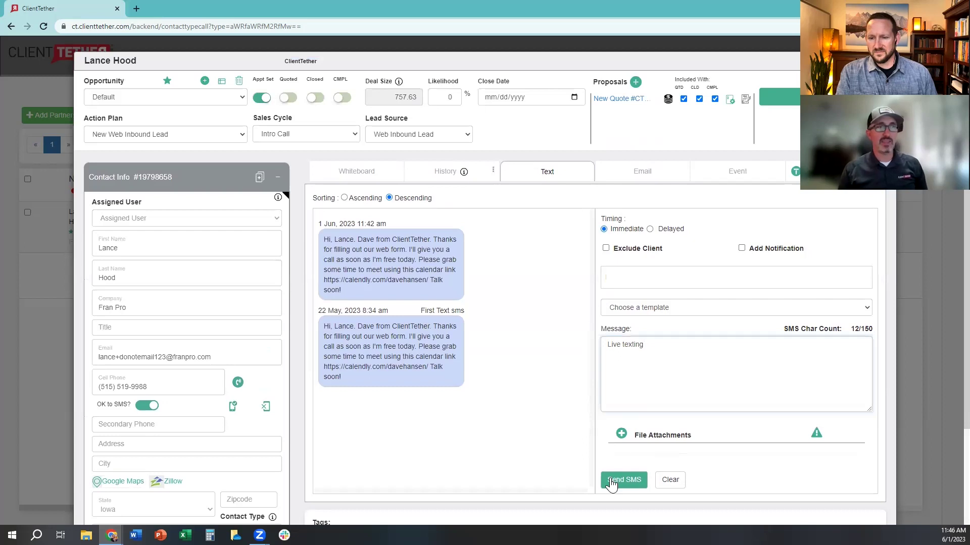
pyautogui.click(703, 309)
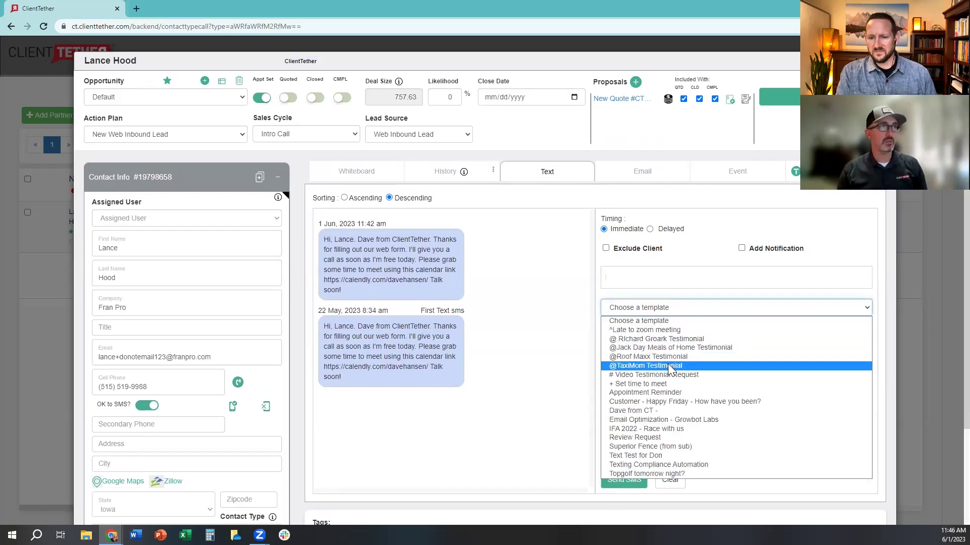
pyautogui.click(656, 365)
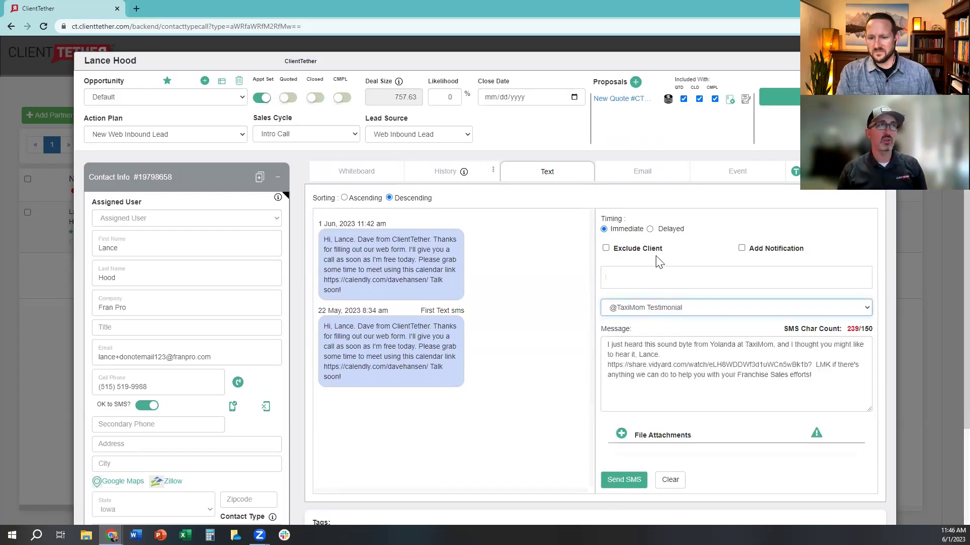
# Step: Delay the testimonial text until June 5, 2023 at 11:15 AM and save it as an upcoming action
pyautogui.click(650, 229)
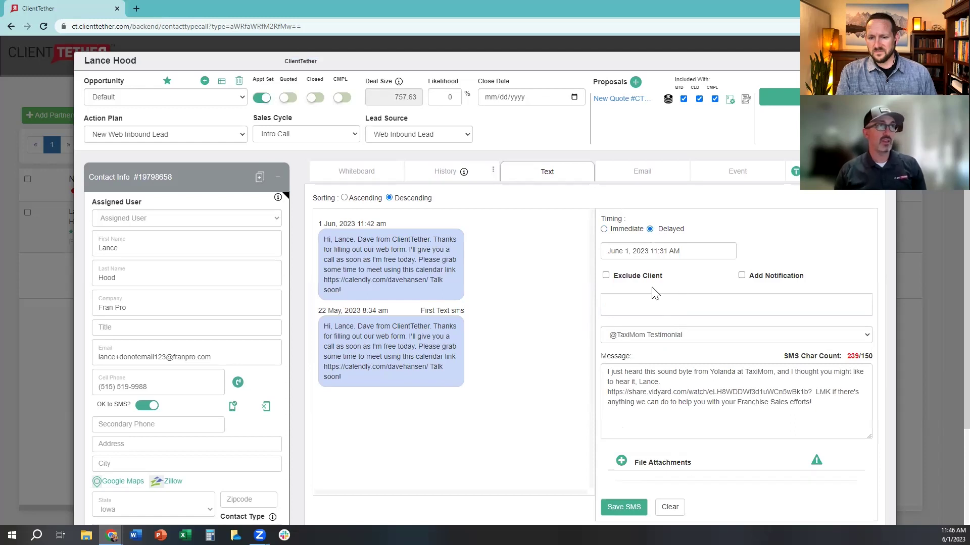
pyautogui.click(634, 251)
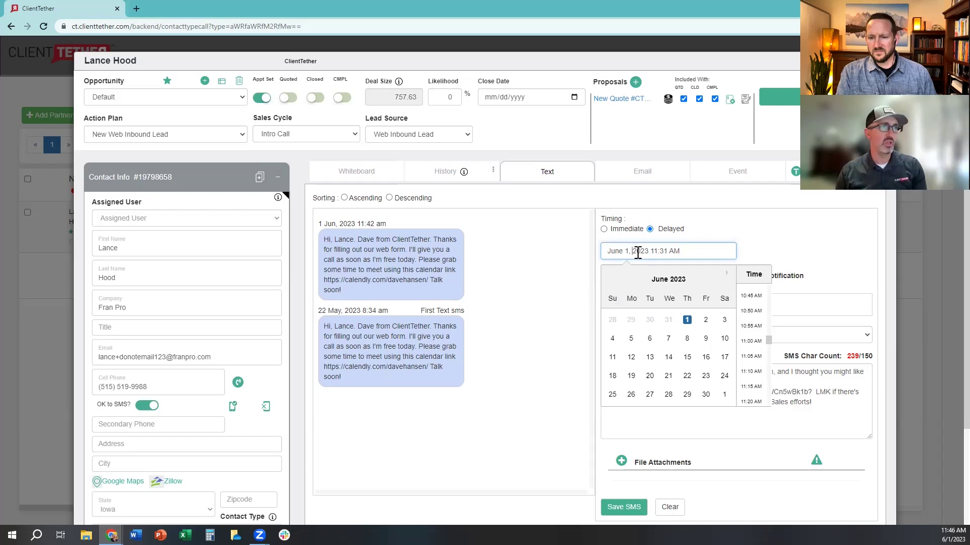
pyautogui.click(631, 339)
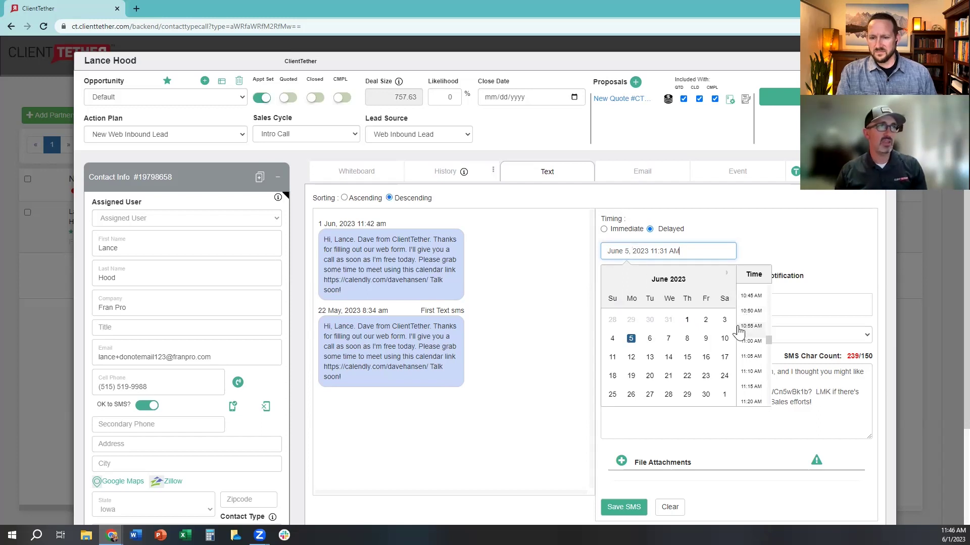
pyautogui.click(751, 388)
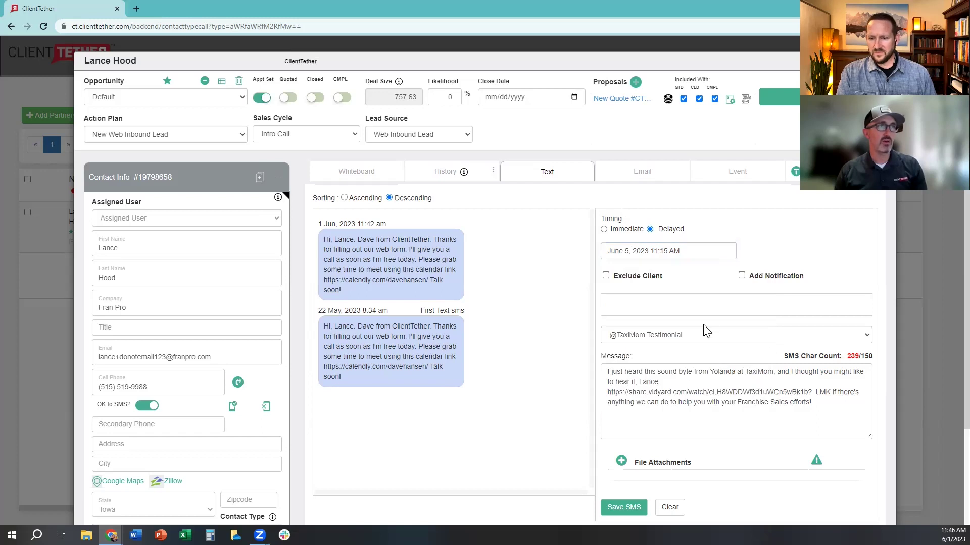
pyautogui.scroll(-2, 706, 331)
pyautogui.click(625, 406)
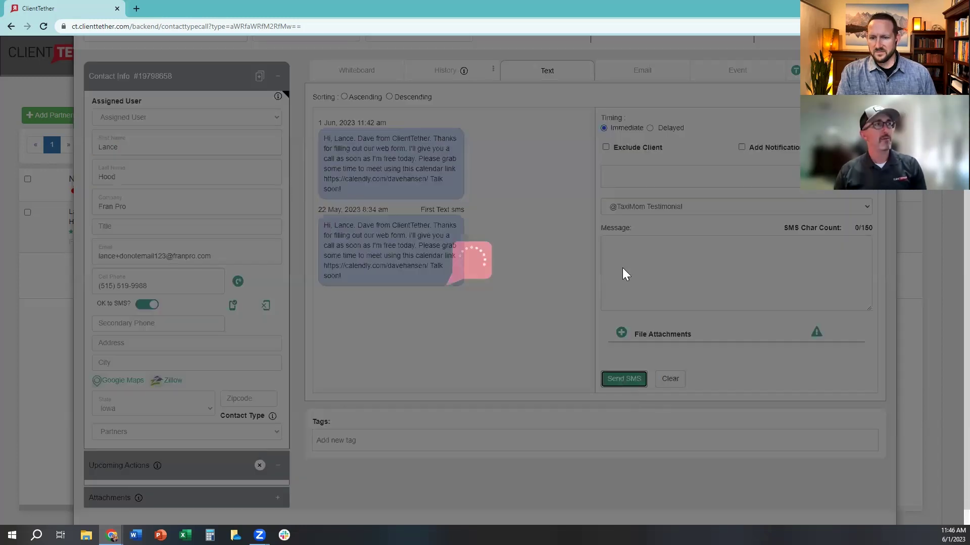
pyautogui.scroll(-1, 202, 457)
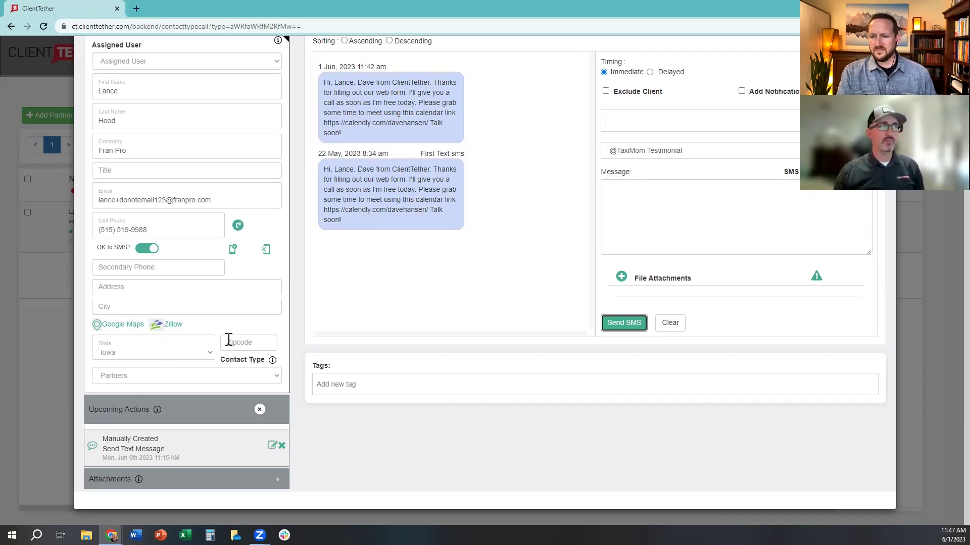
# Step: Draft a Next Appointment event for the contact starting June 7, 2023 at 11:00 AM and lasting 45 minutes
pyautogui.scroll(3, 743, 314)
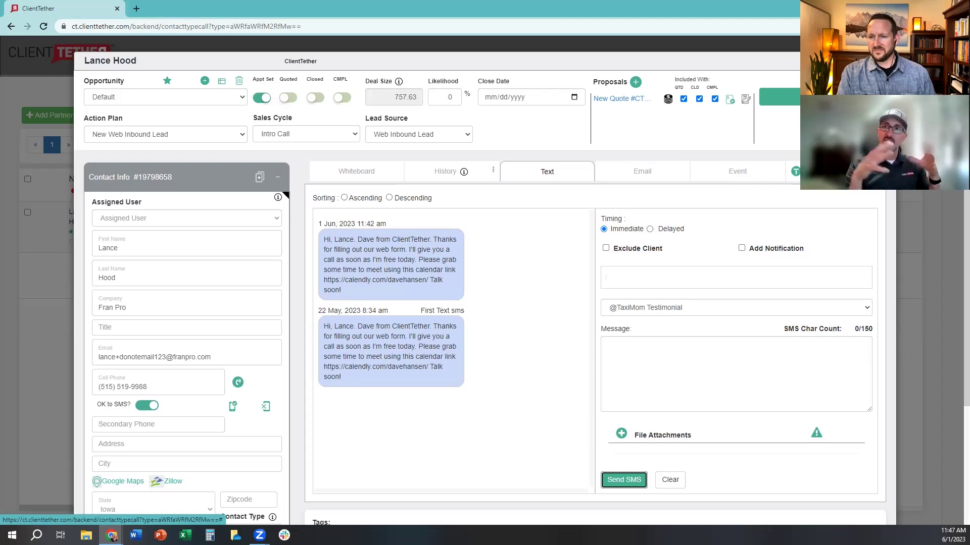
pyautogui.click(744, 176)
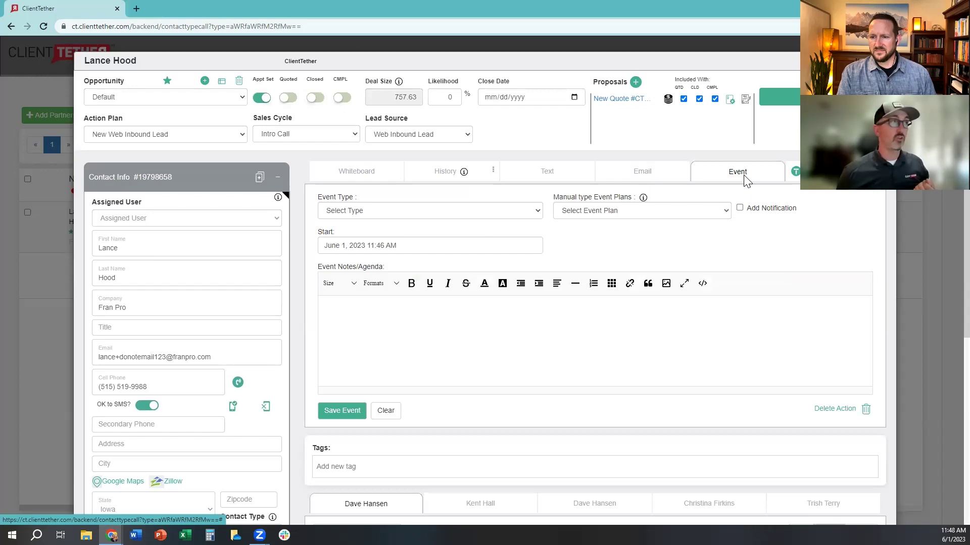
pyautogui.click(530, 210)
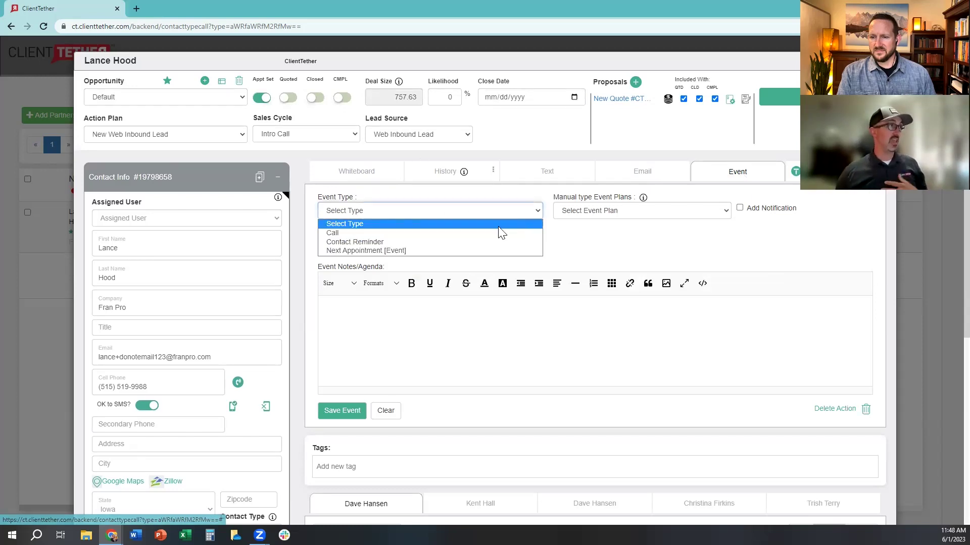
pyautogui.click(403, 250)
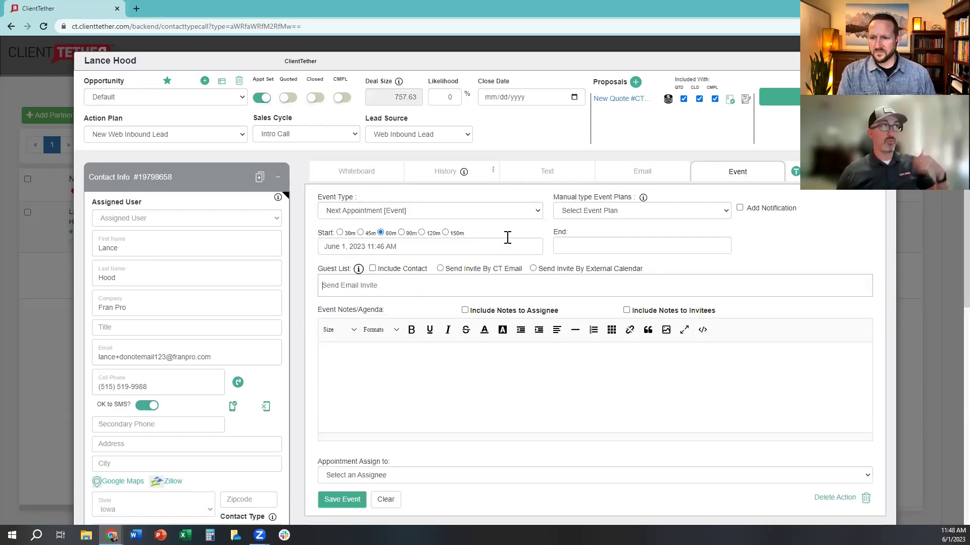
pyautogui.click(405, 247)
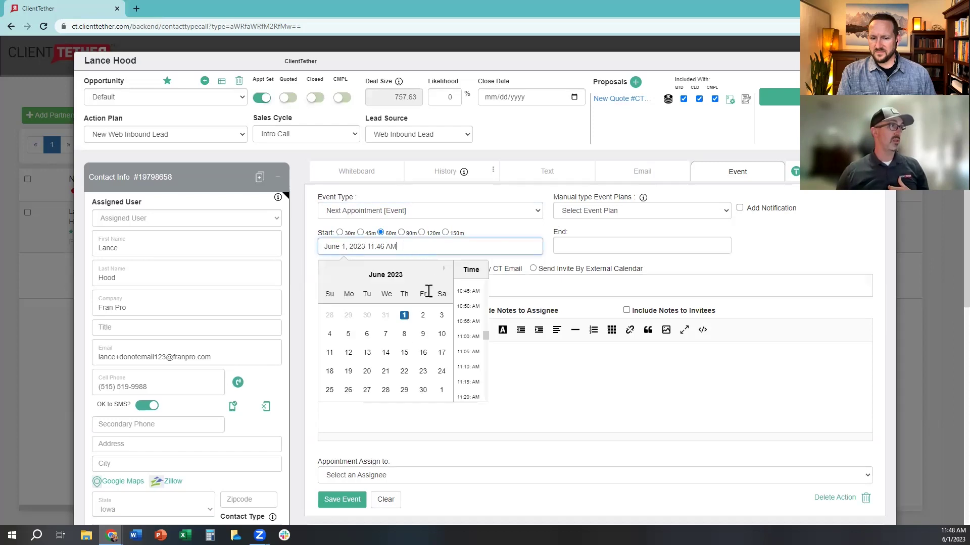
pyautogui.click(386, 335)
pyautogui.click(467, 337)
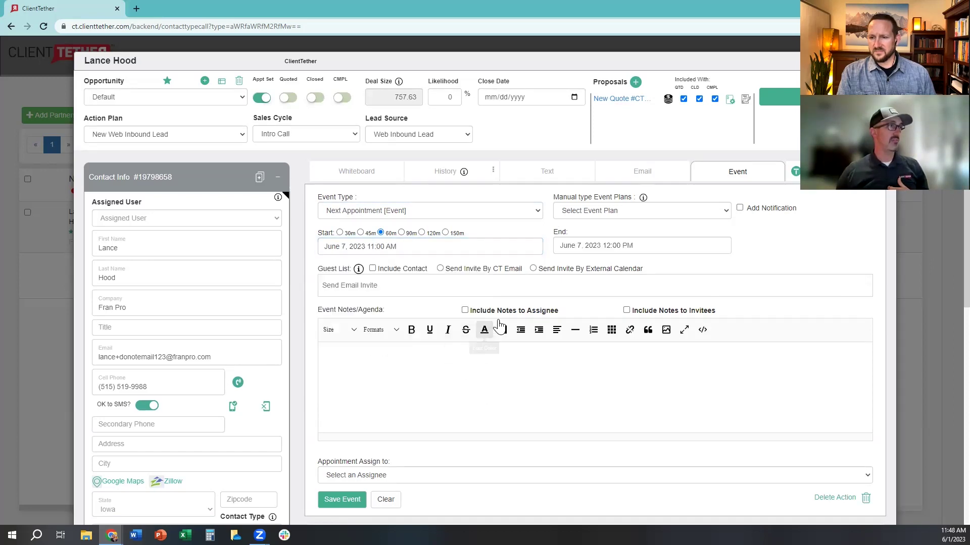
pyautogui.click(360, 232)
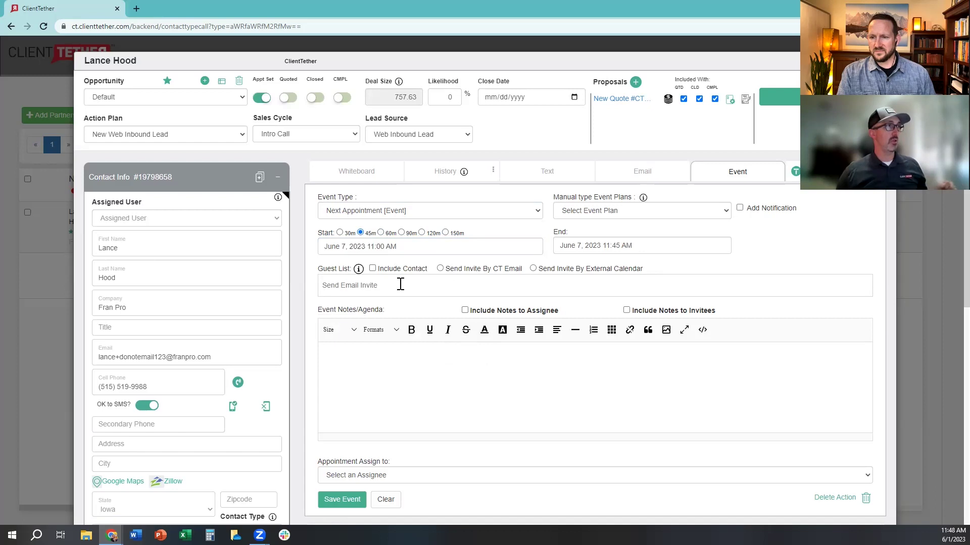
# Step: Set the appointment invite to go by external calendar, leave the guest list empty, and apply the Appt Confirmation event plan
pyautogui.click(373, 269)
pyautogui.click(372, 268)
pyautogui.click(533, 269)
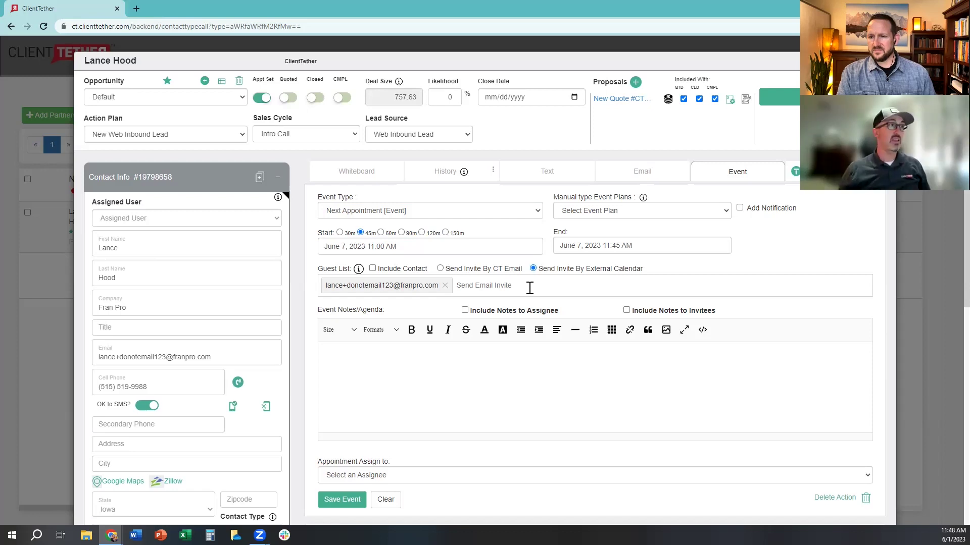
pyautogui.click(445, 286)
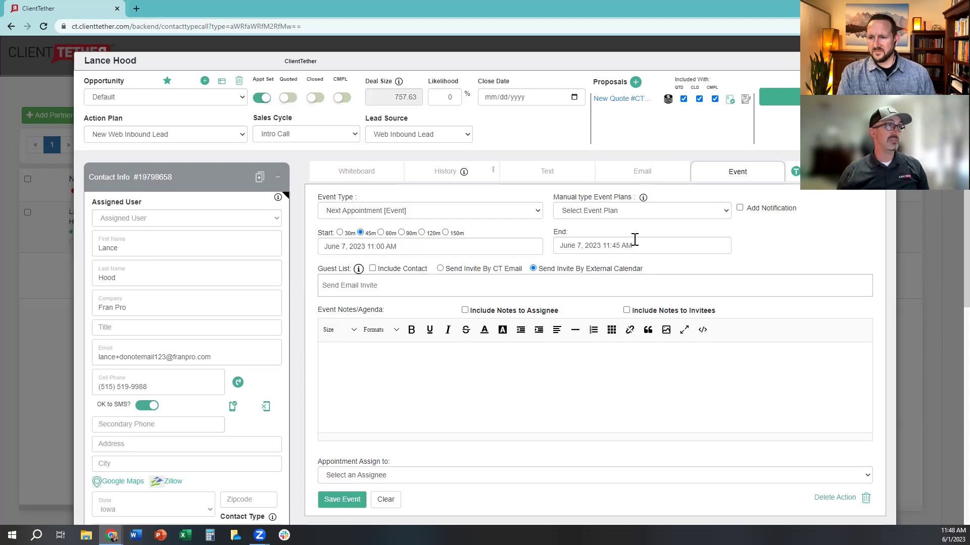
pyautogui.click(717, 212)
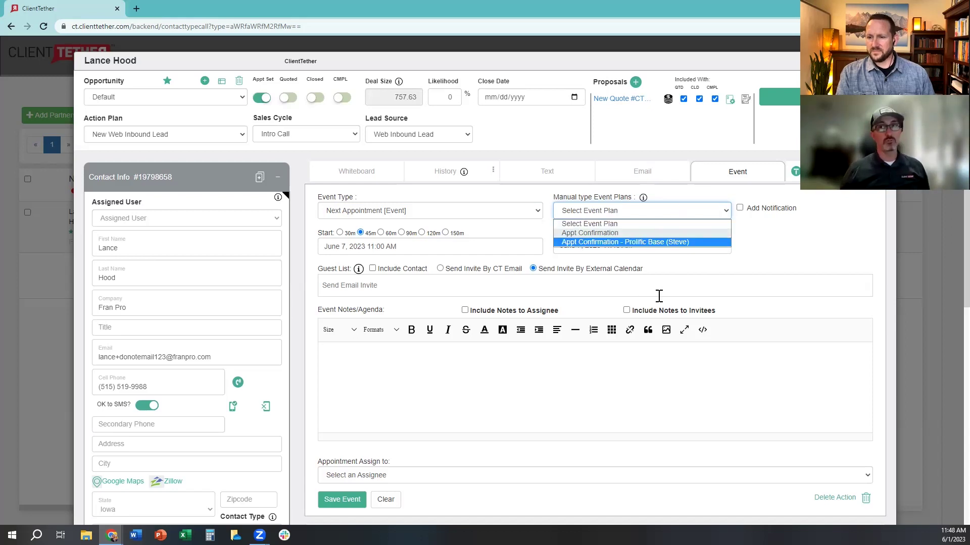
pyautogui.click(589, 233)
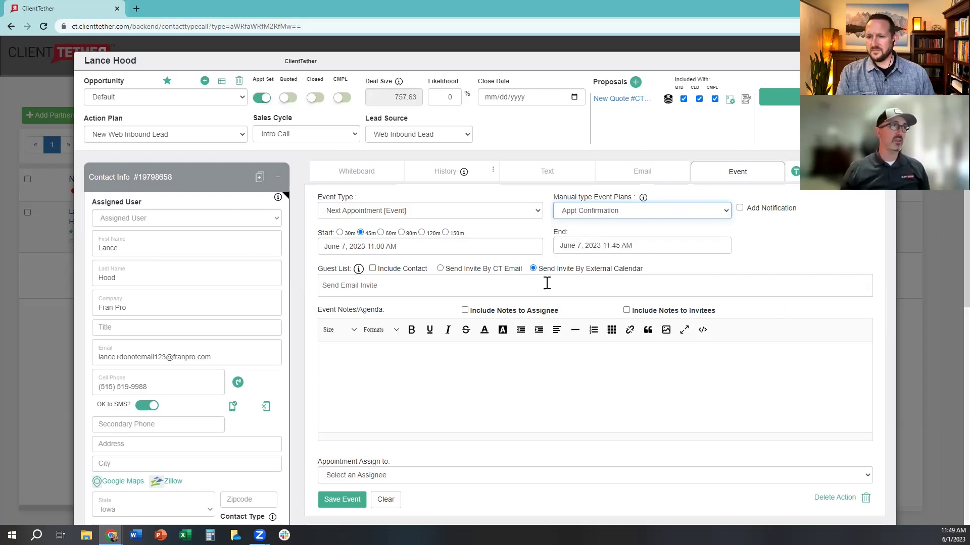
# Step: Check the assigned user's calendar for the week of June 4–10 for availability around the appointment time
pyautogui.scroll(-4, 460, 338)
pyautogui.scroll(-4, 459, 337)
pyautogui.scroll(-3, 525, 354)
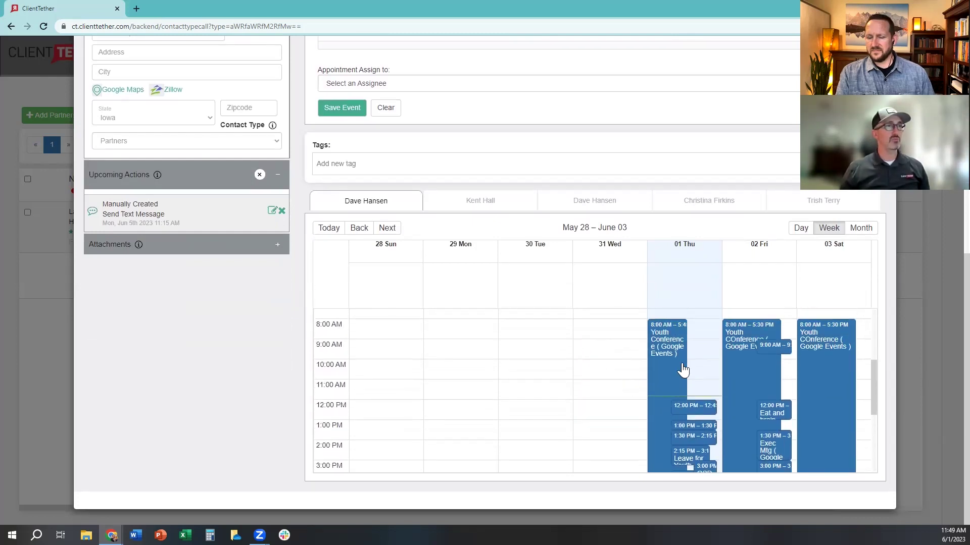
pyautogui.click(387, 228)
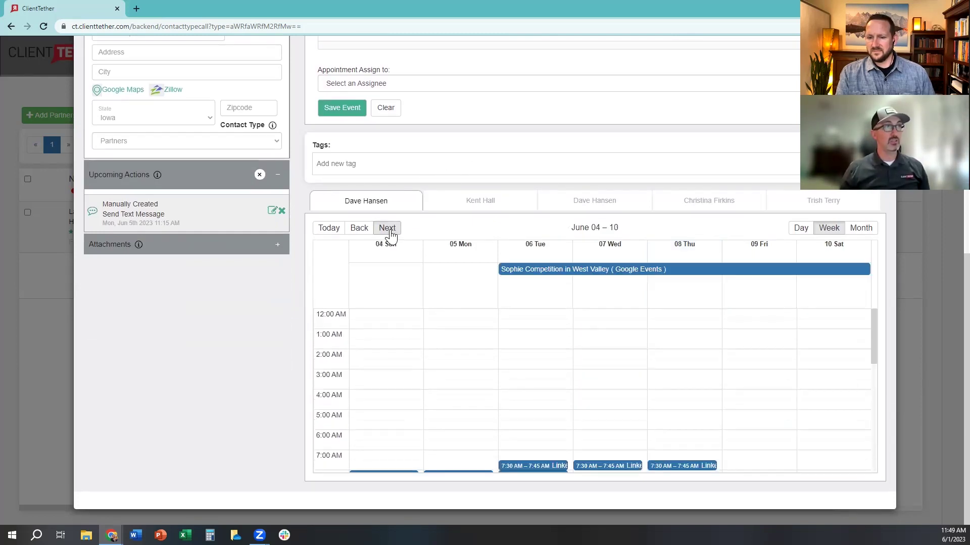
pyautogui.scroll(-5, 641, 372)
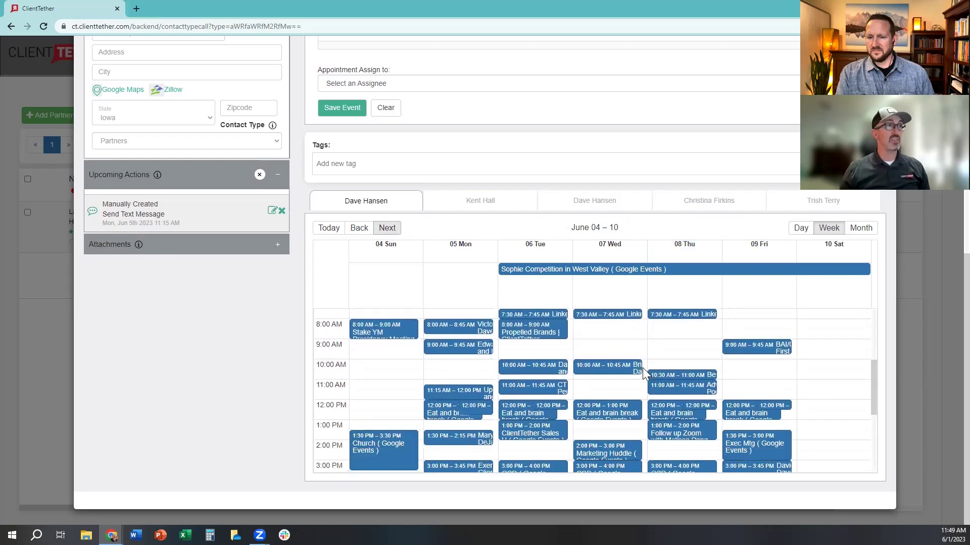
pyautogui.scroll(1, 643, 371)
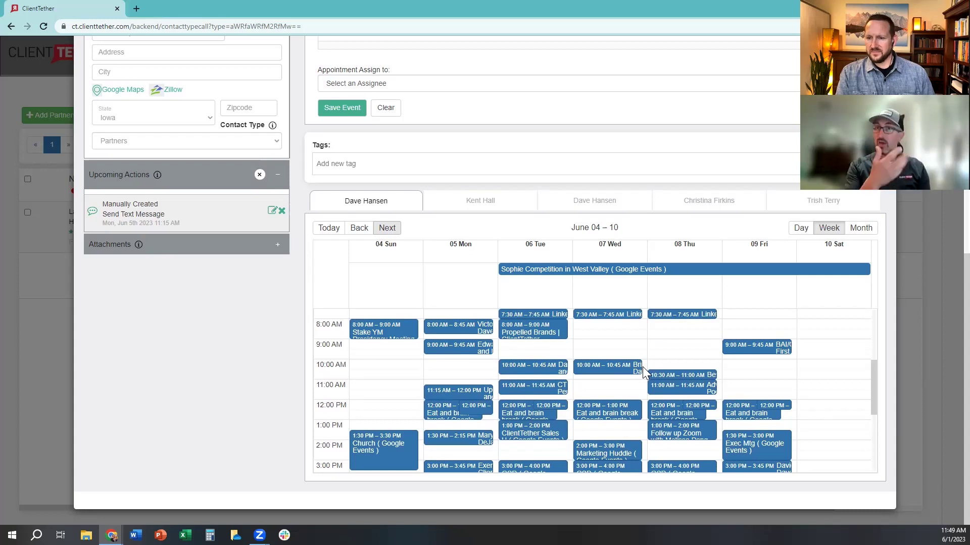
pyautogui.scroll(-1, 636, 377)
pyautogui.scroll(1, 623, 380)
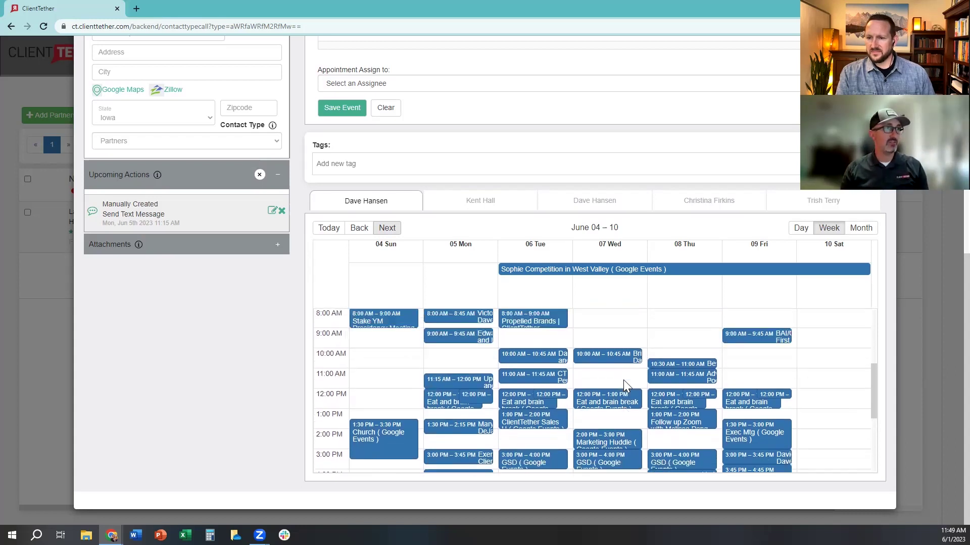
# Step: Look through the other team members' calendars, and return to the first calendar and the appointment form
pyautogui.click(459, 201)
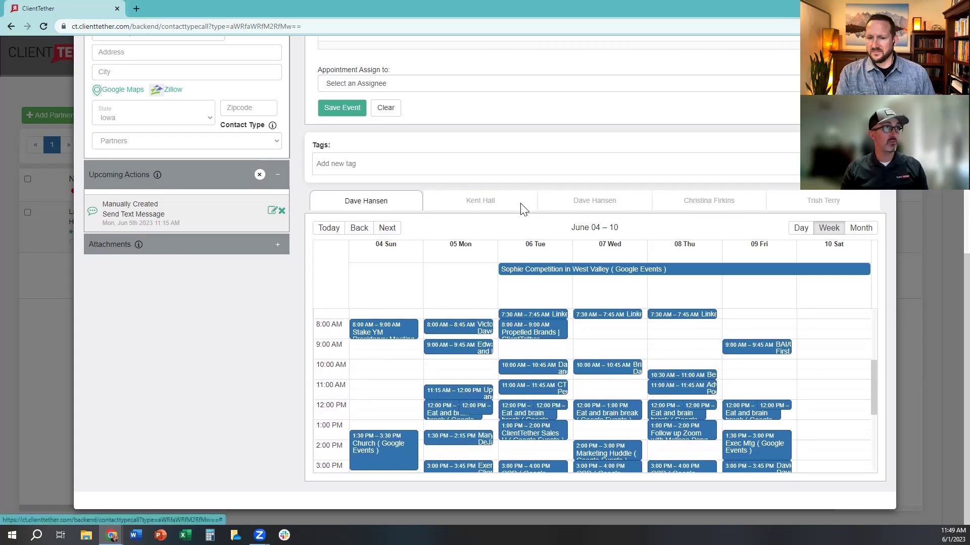
pyautogui.click(603, 205)
pyautogui.click(707, 201)
pyautogui.click(821, 201)
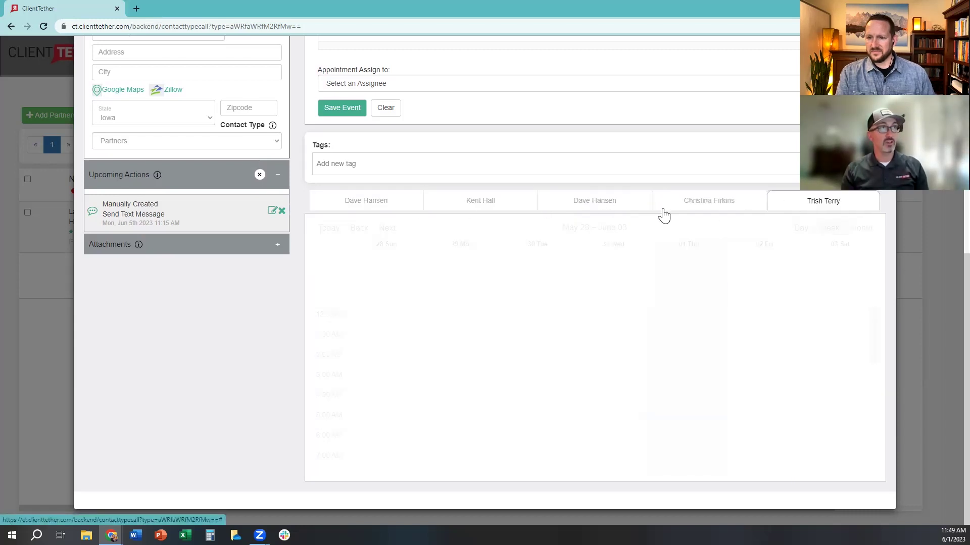
pyautogui.click(381, 205)
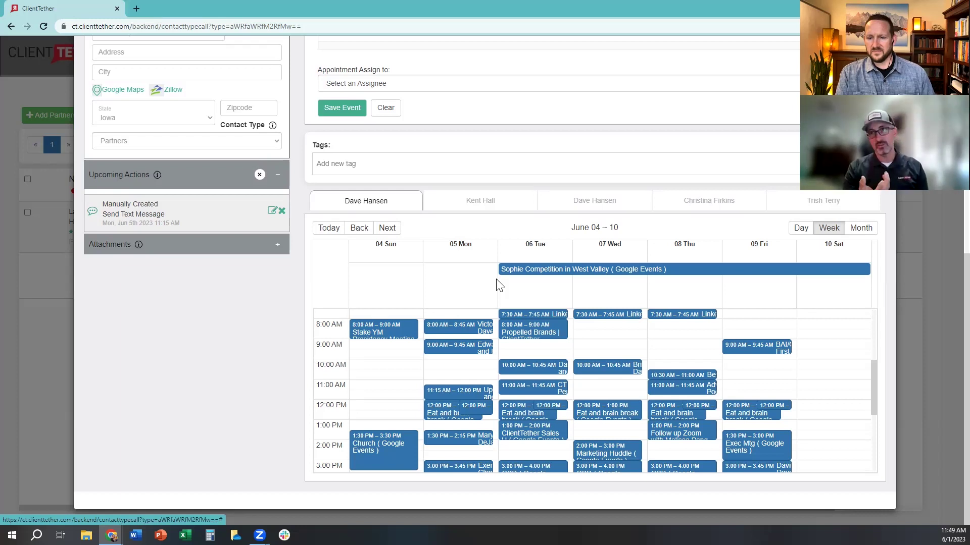
pyautogui.scroll(3, 520, 186)
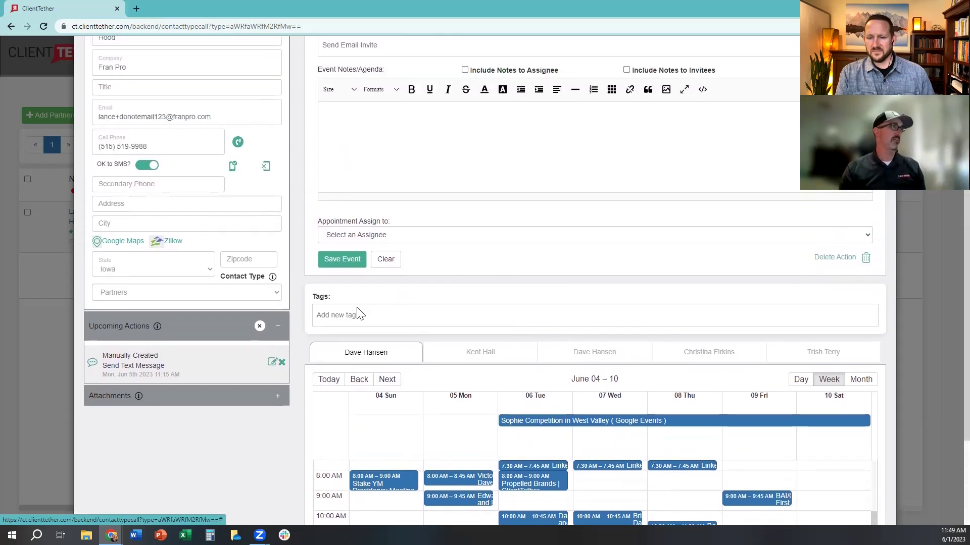
pyautogui.scroll(5, 596, 338)
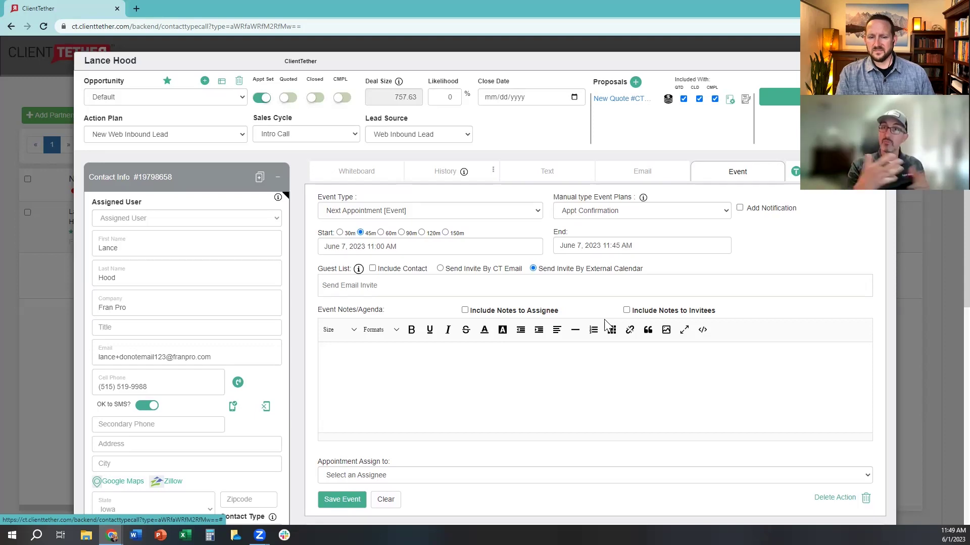
# Step: Open the contact's New Quote proposal and review the interior painting line items on its worksheet
pyautogui.click(607, 100)
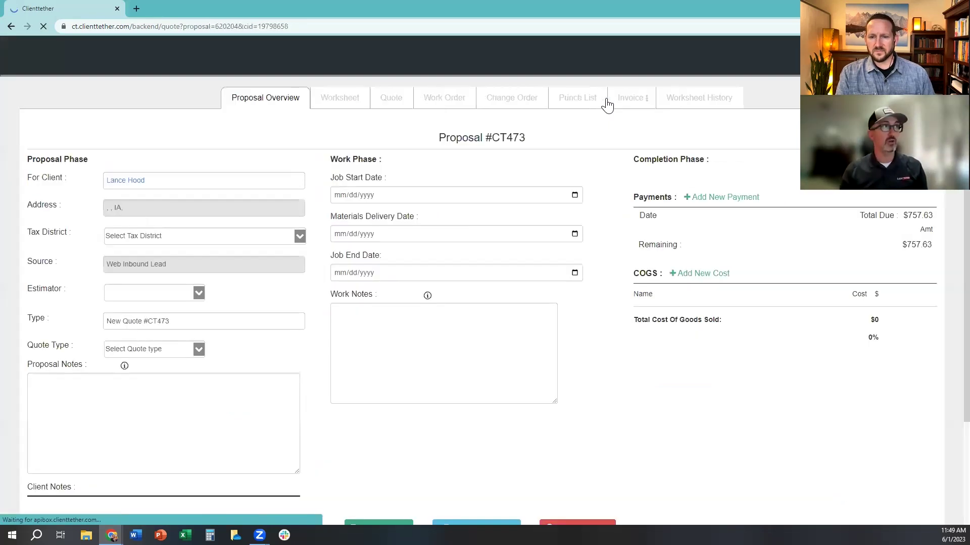
pyautogui.click(322, 102)
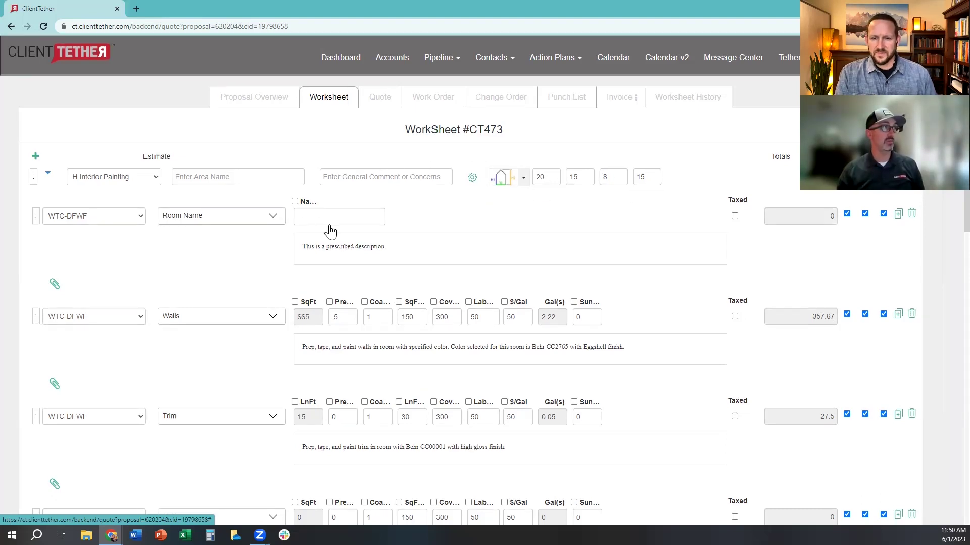
pyautogui.scroll(-7, 330, 232)
pyautogui.scroll(5, 308, 229)
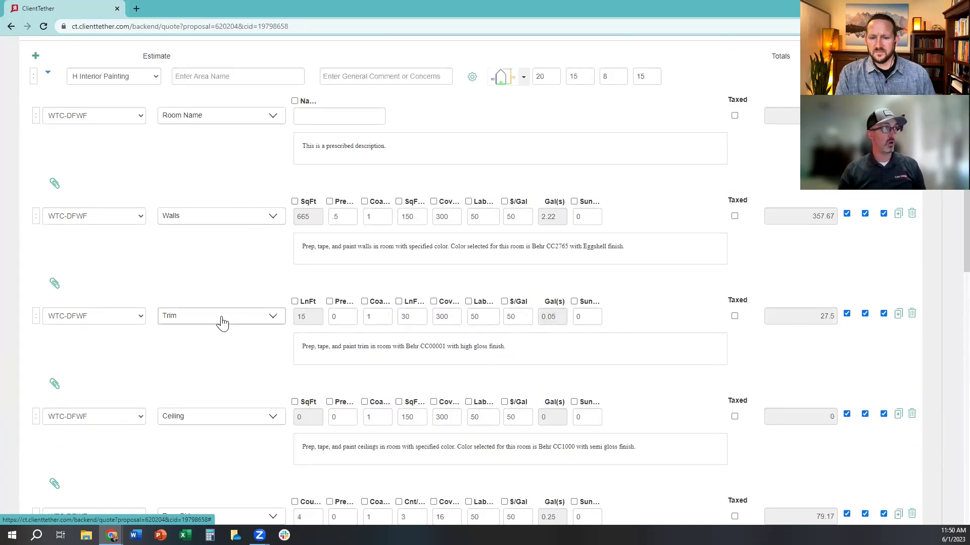
pyautogui.scroll(-6, 357, 340)
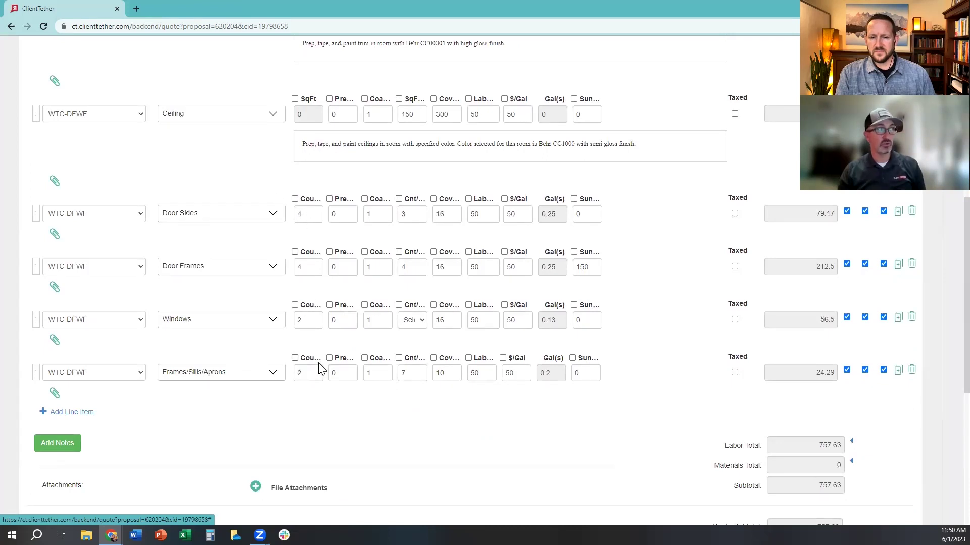
# Step: Set the Sun... value of the Windows line item to 250 on the worksheet
pyautogui.doubleClick(581, 321)
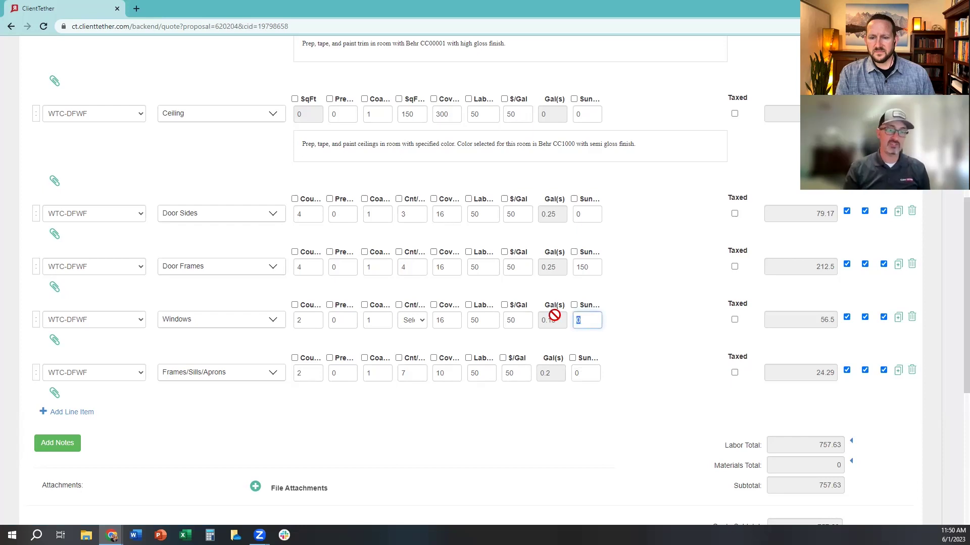
pyautogui.write('250')
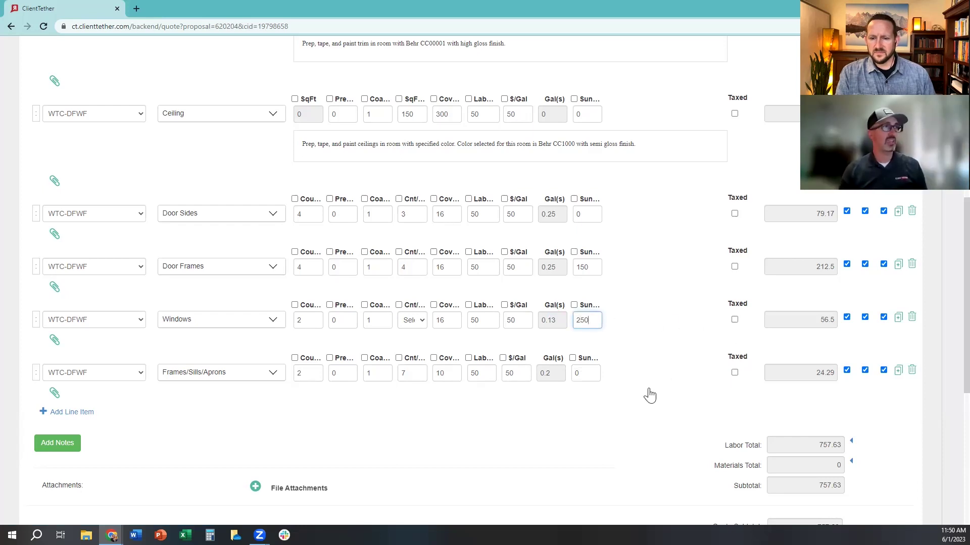
pyautogui.click(638, 414)
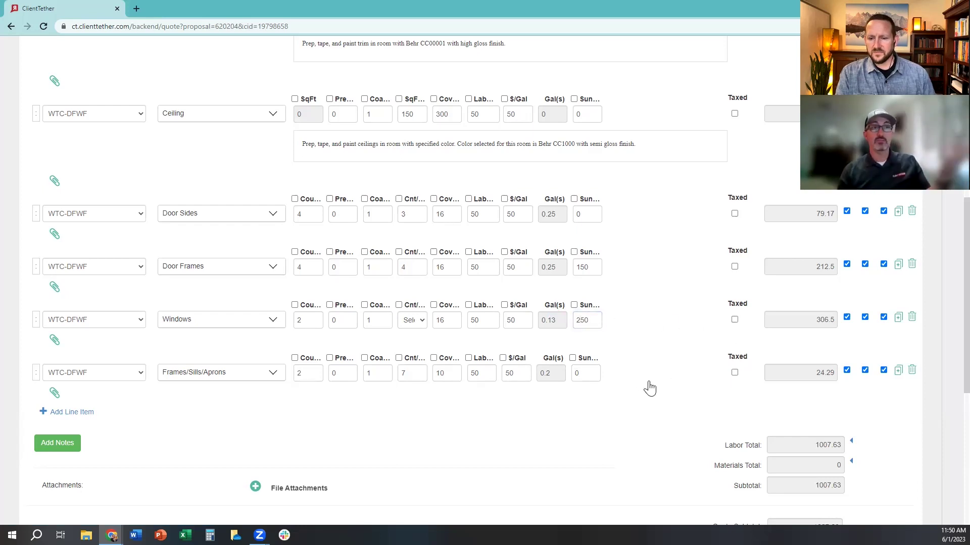
pyautogui.scroll(8, 562, 299)
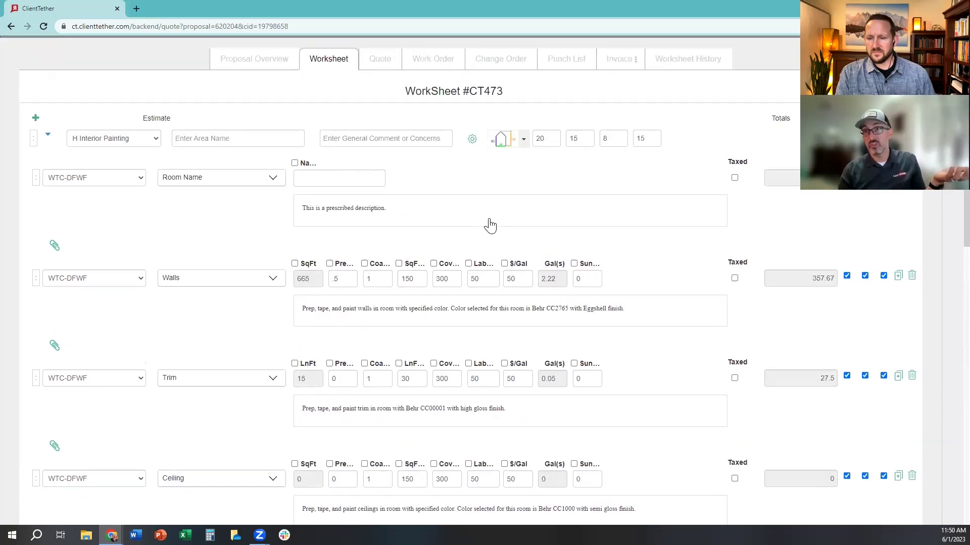
# Step: Review the proposal's quote, from the line items and totals through the agreement terms to the signature section
pyautogui.click(372, 98)
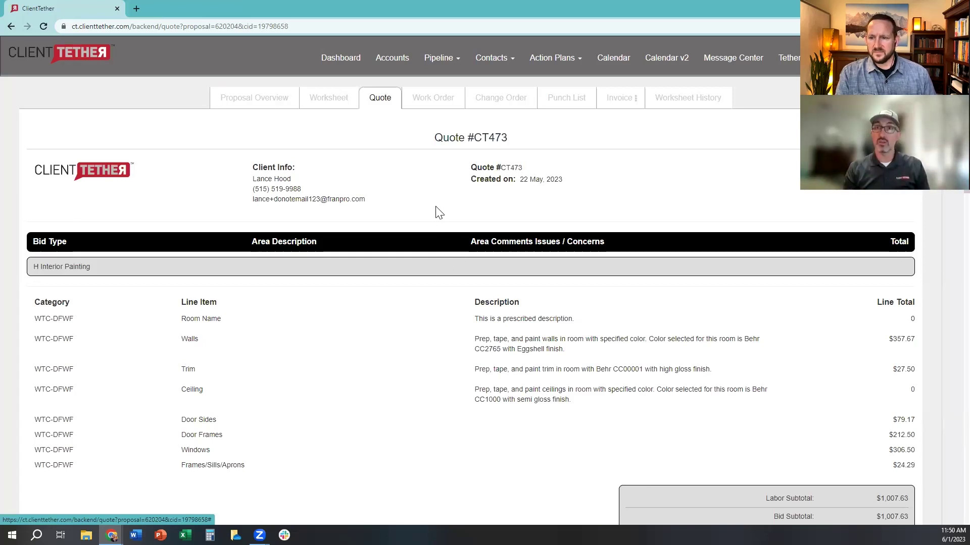
pyautogui.scroll(-6, 434, 222)
pyautogui.scroll(3, 659, 209)
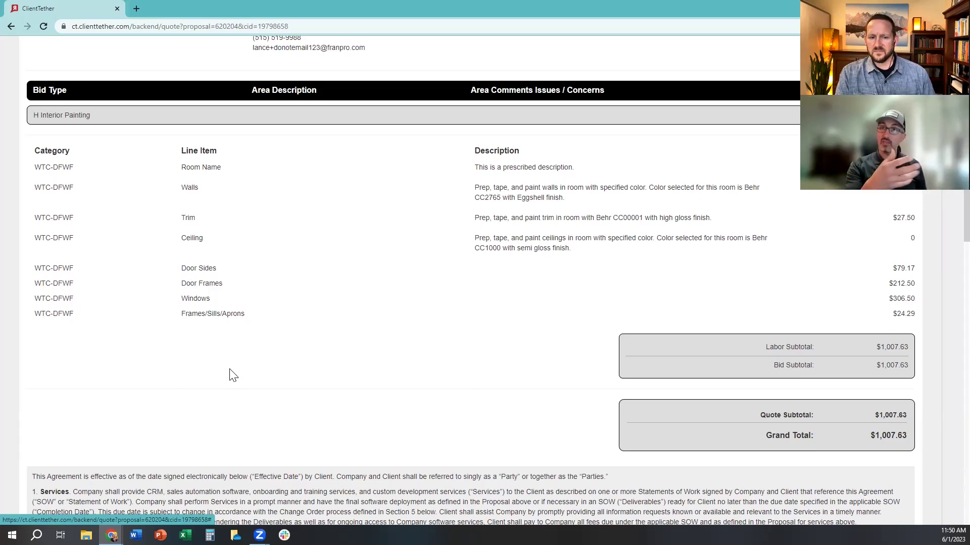
pyautogui.scroll(-8, 225, 369)
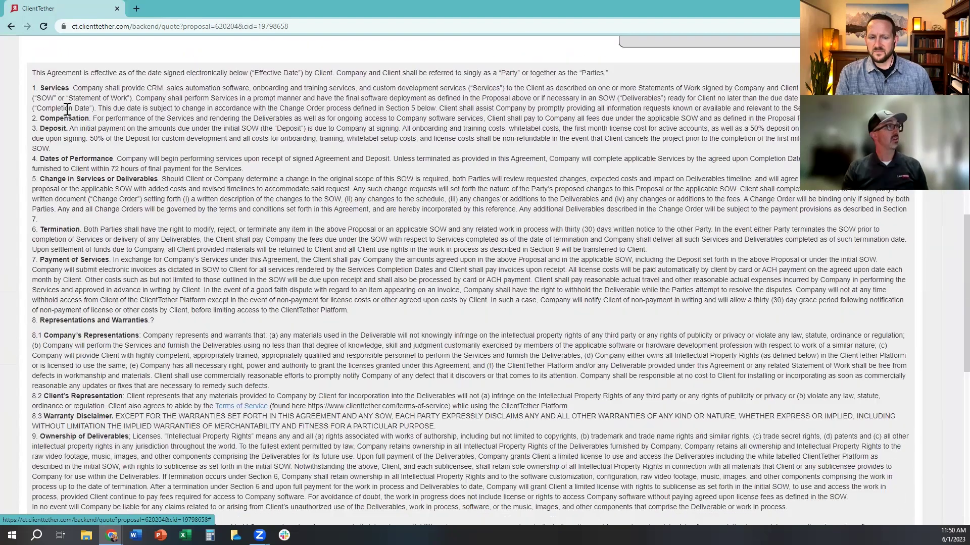
pyautogui.scroll(-9, 134, 346)
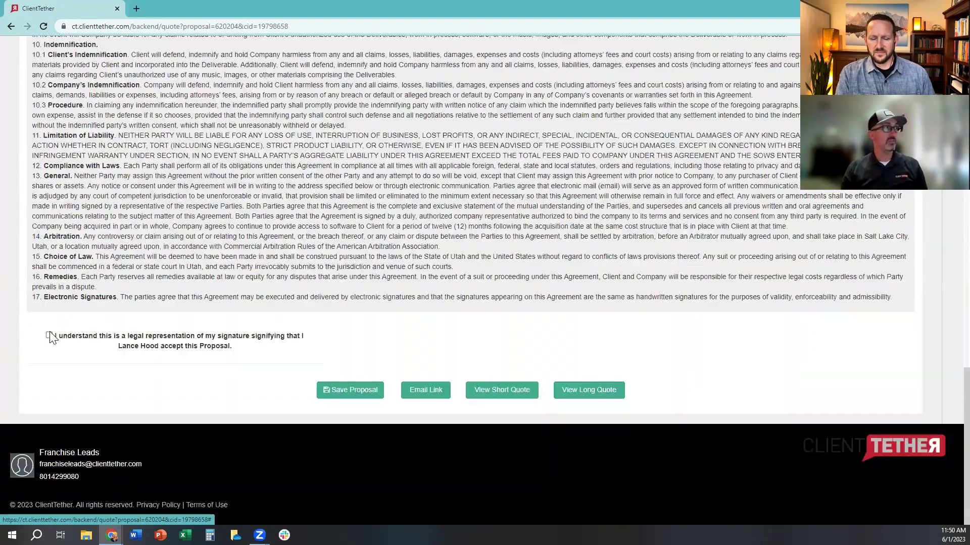
# Step: Try accepting the proposal with a freehand signature, and withdraw the acceptance
pyautogui.click(49, 335)
pyautogui.moveTo(86, 377); pyautogui.dragTo(226, 392)
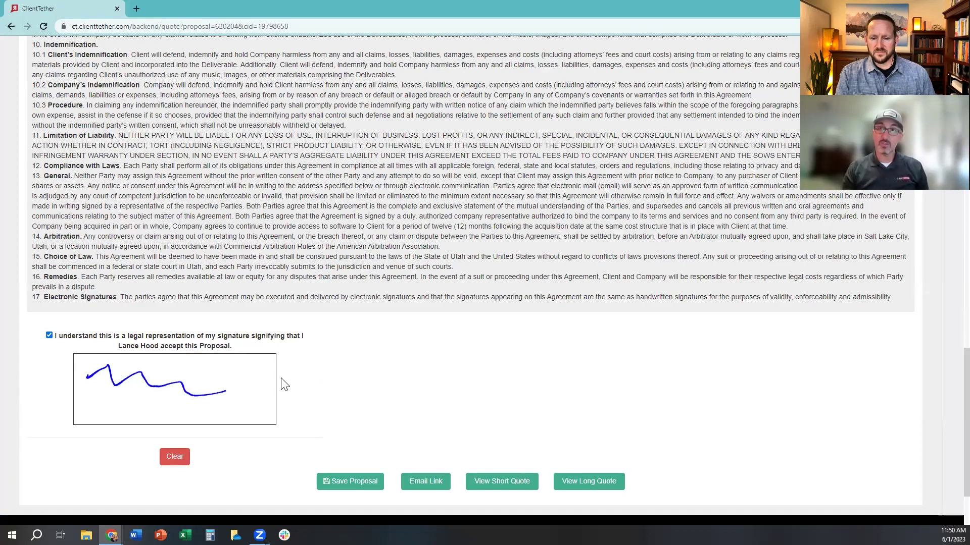
pyautogui.click(49, 337)
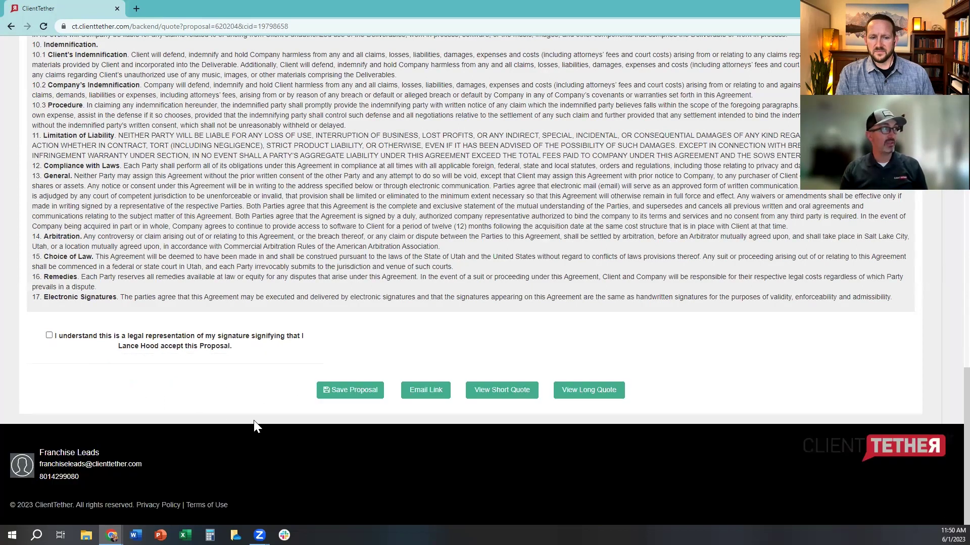
# Step: Open the long version of the quote and review it from the cover page through the testimonials and line items to the agreement terms
pyautogui.click(601, 394)
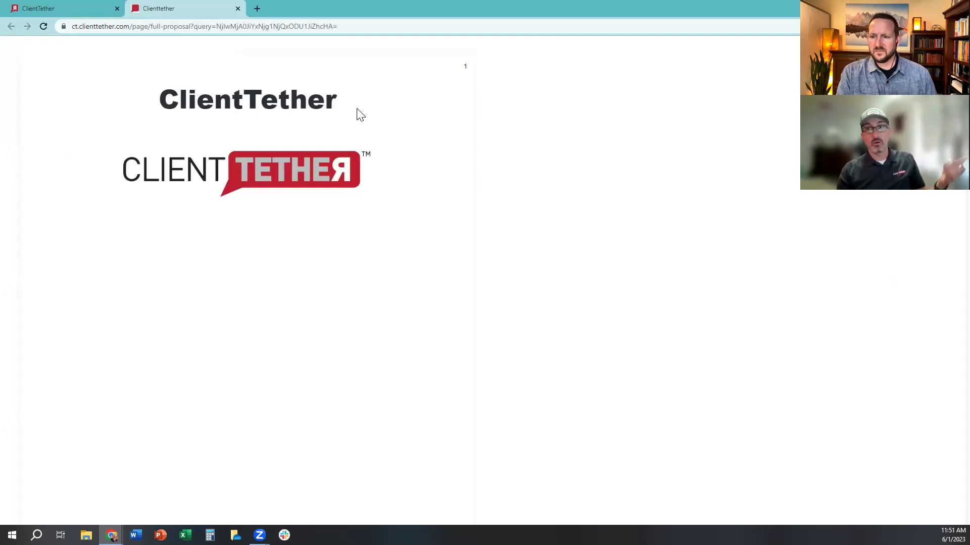
pyautogui.scroll(-1, 209, 261)
pyautogui.scroll(-10, 212, 261)
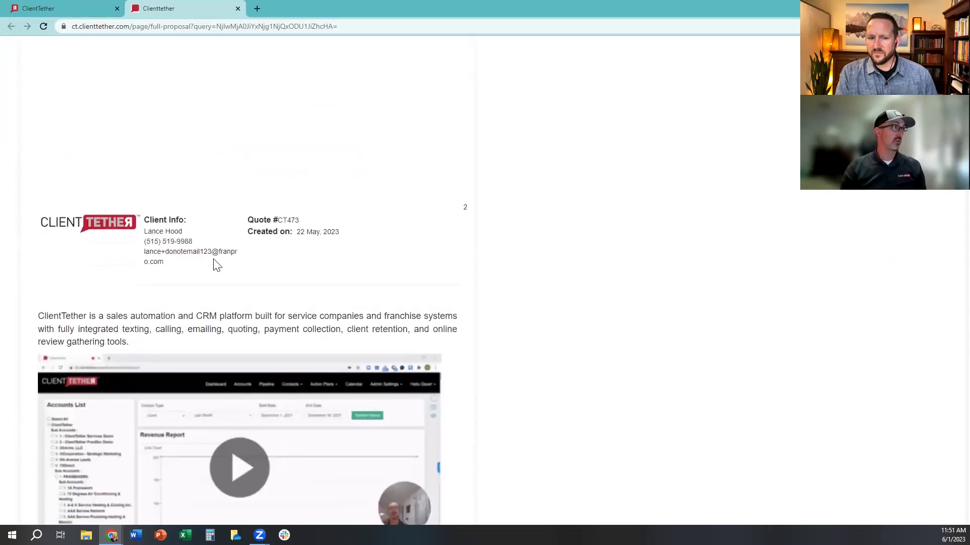
pyautogui.scroll(-8, 227, 348)
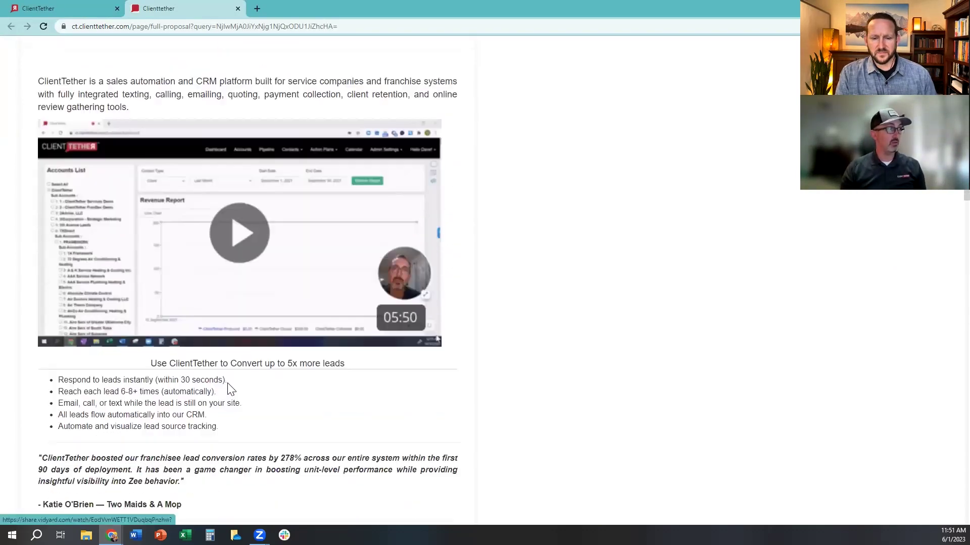
pyautogui.scroll(-3, 126, 313)
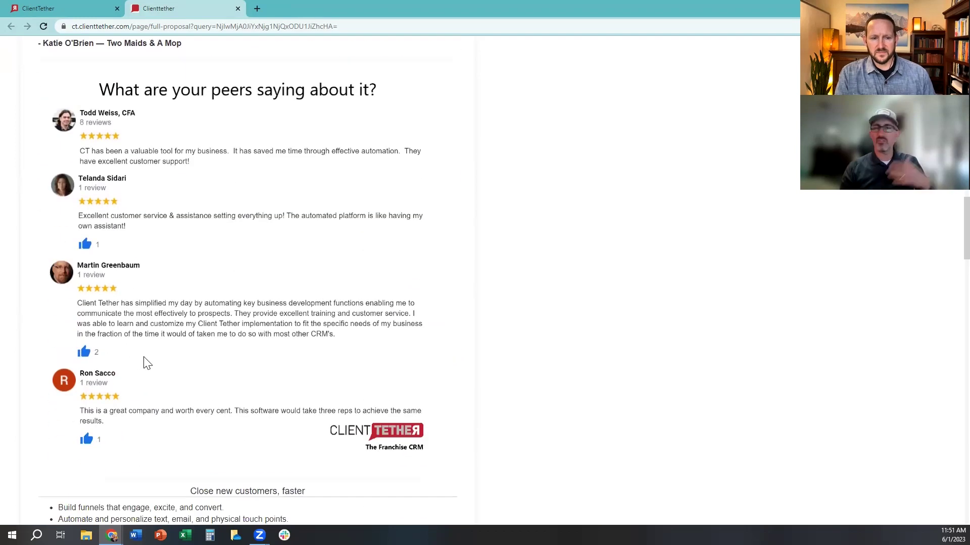
pyautogui.scroll(-15, 146, 363)
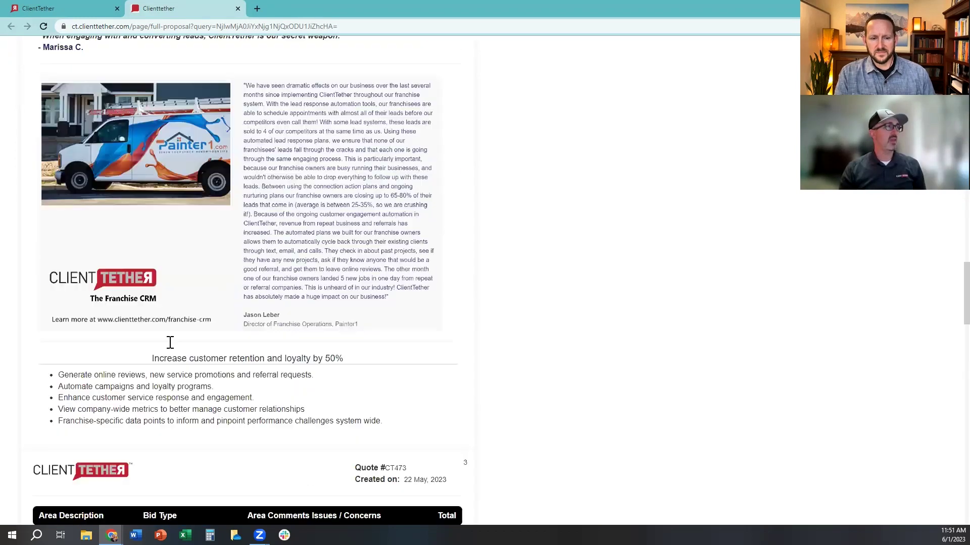
pyautogui.scroll(-20, 281, 295)
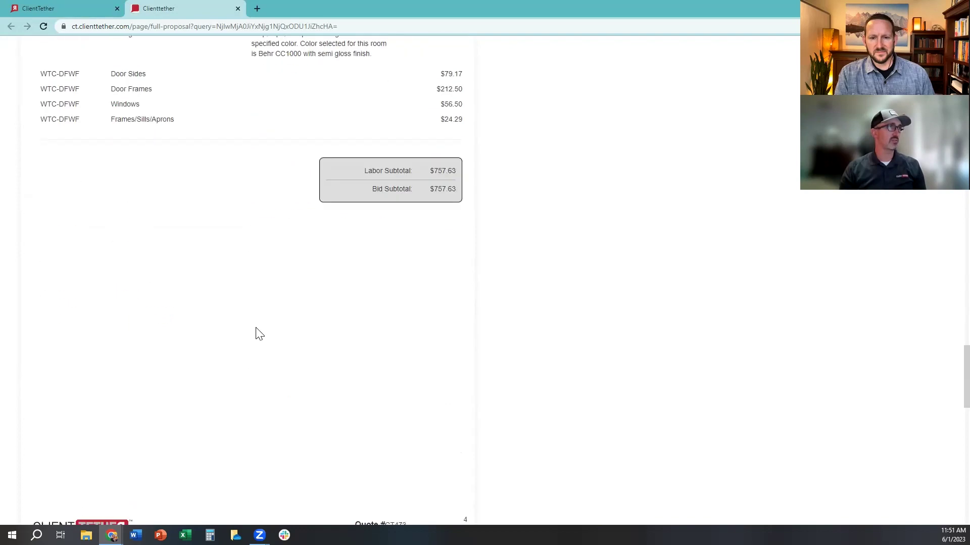
pyautogui.scroll(-3, 366, 402)
pyautogui.moveTo(43, 247); pyautogui.dragTo(328, 326)
pyautogui.scroll(-10, 329, 327)
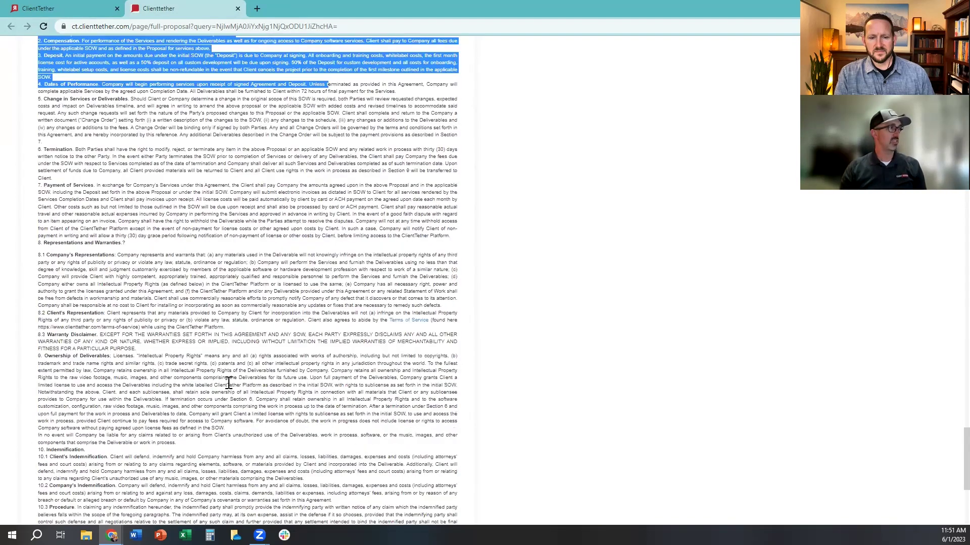
# Step: Check the proposal acceptance statement below the agreement terms and draw a freehand signature in the signature box
pyautogui.click(59, 477)
pyautogui.scroll(-2, 61, 477)
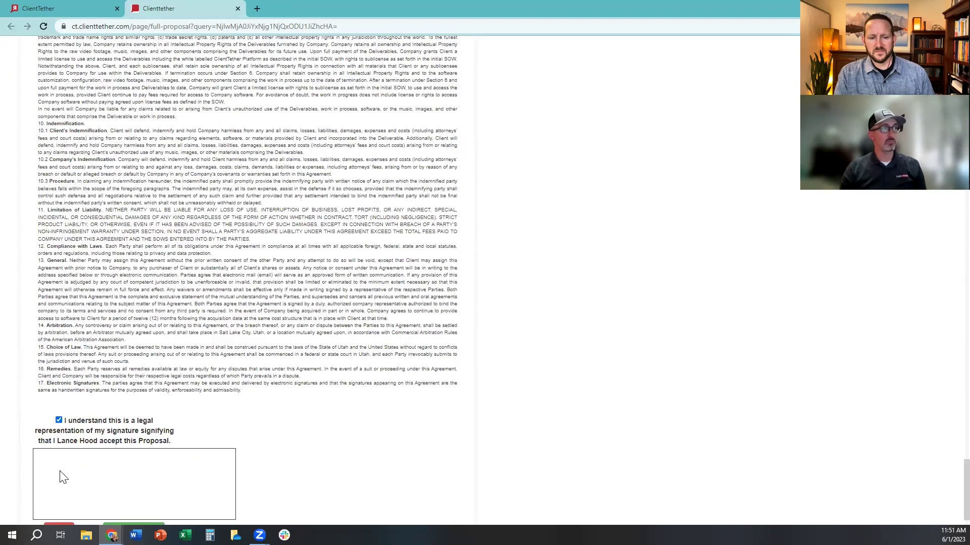
pyautogui.moveTo(67, 457); pyautogui.dragTo(183, 446)
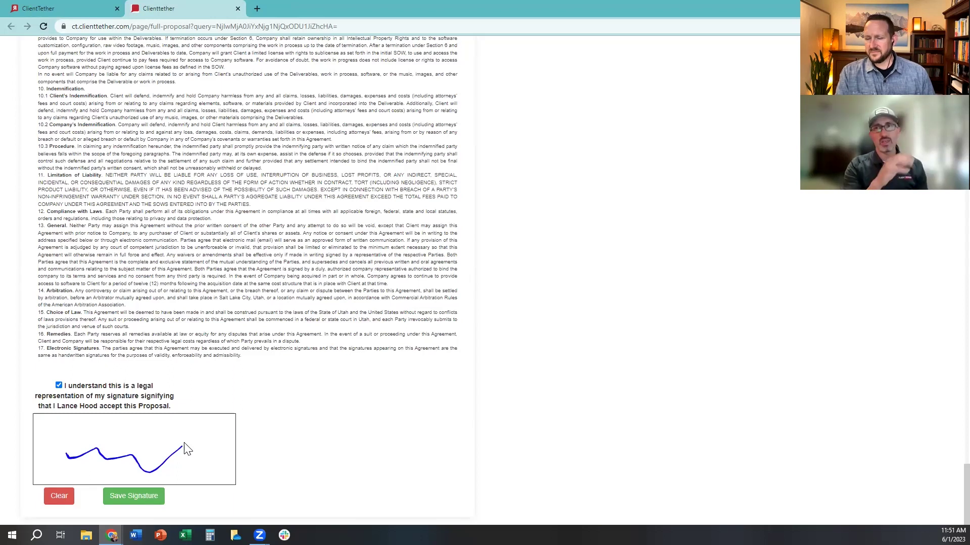
# Step: Return to the proposal's backend page and examine its work order and invoice
pyautogui.click(78, 8)
pyautogui.scroll(15, 788, 237)
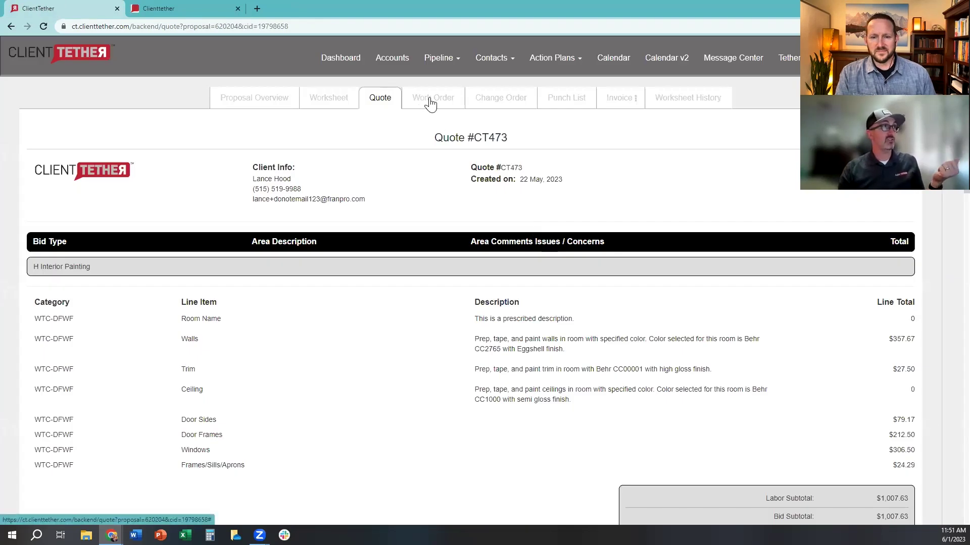
pyautogui.click(430, 101)
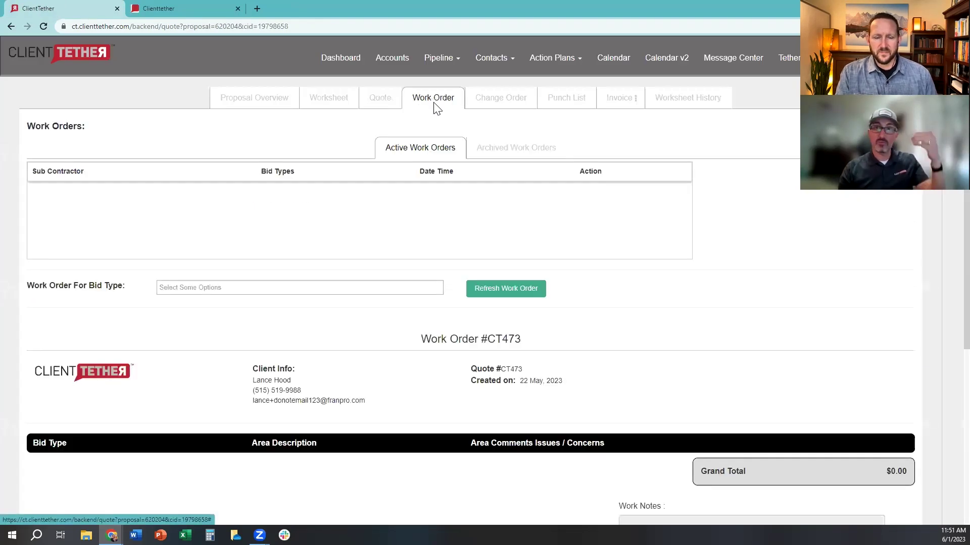
pyautogui.click(617, 101)
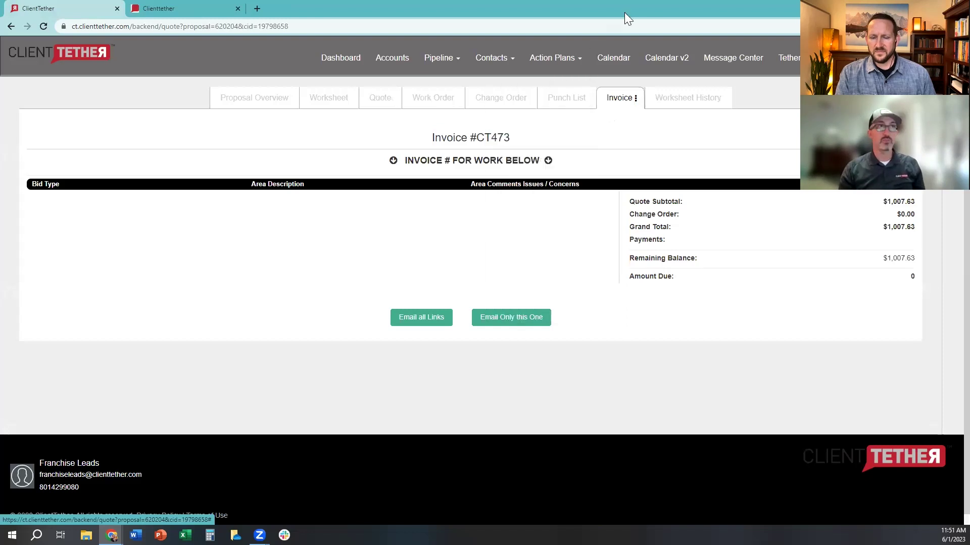
# Step: Open the Prospects contact list and filter it to the green Contact Today leads
pyautogui.moveTo(423, 65)
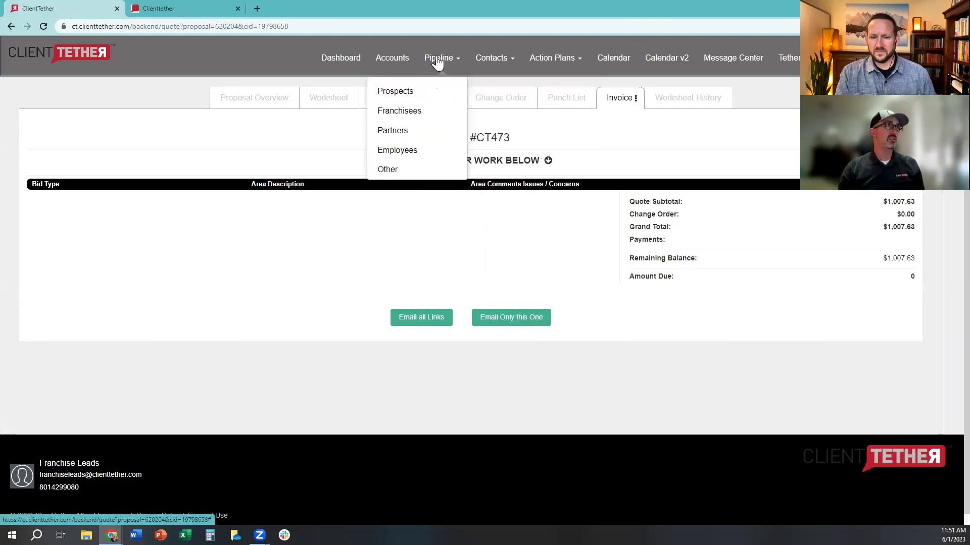
pyautogui.moveTo(493, 65)
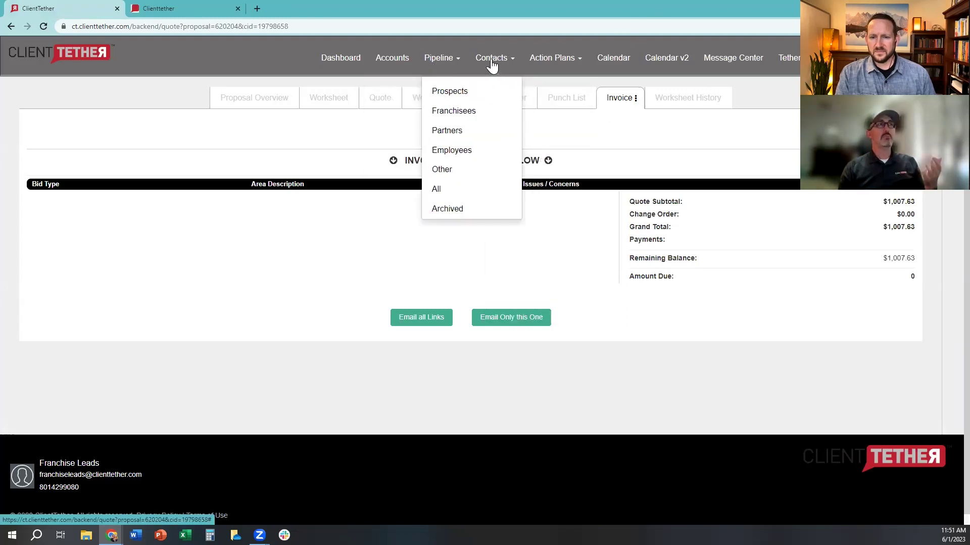
pyautogui.click(474, 97)
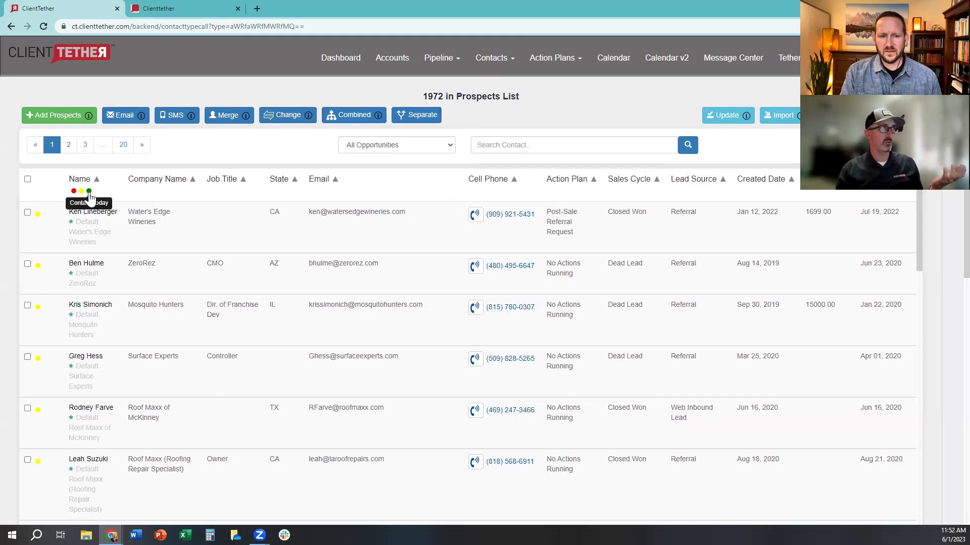
pyautogui.click(90, 192)
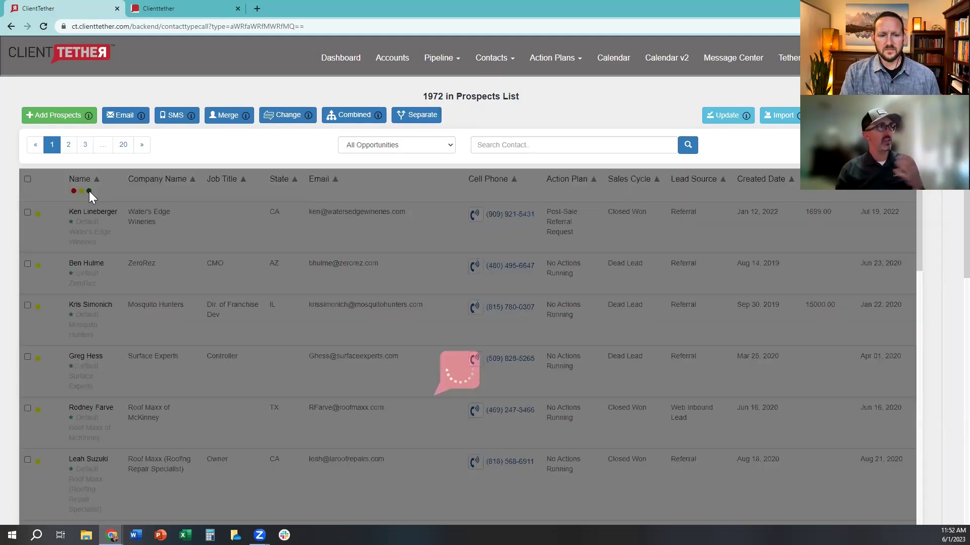